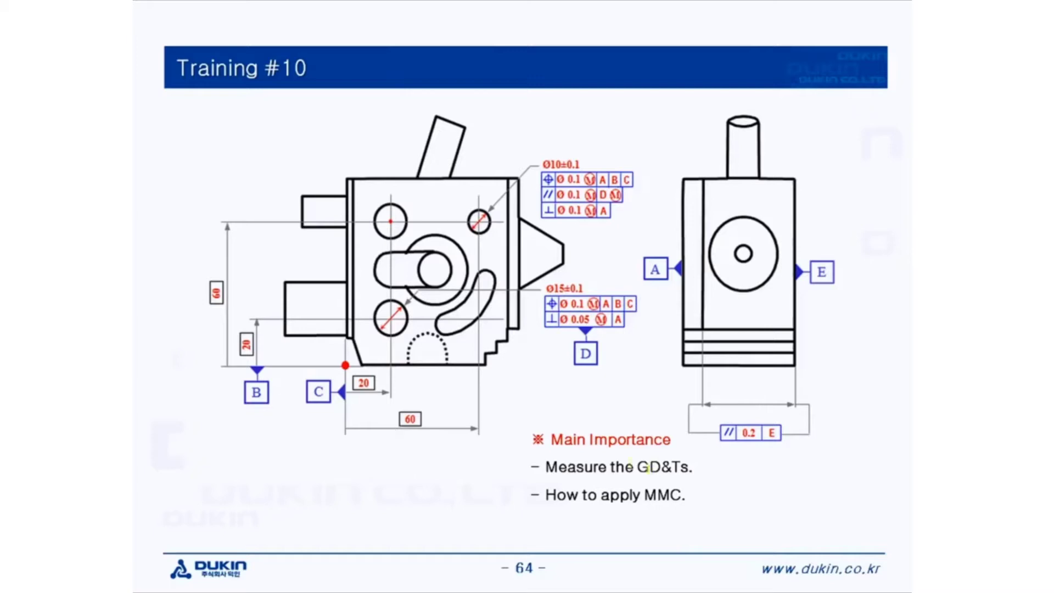
Step: Highlight the Main Importance heading and its bullet points on the Training #10 drawing
{"action": "left_click_drag", "start_coordinate": [548, 439], "coordinate": [671, 439]}
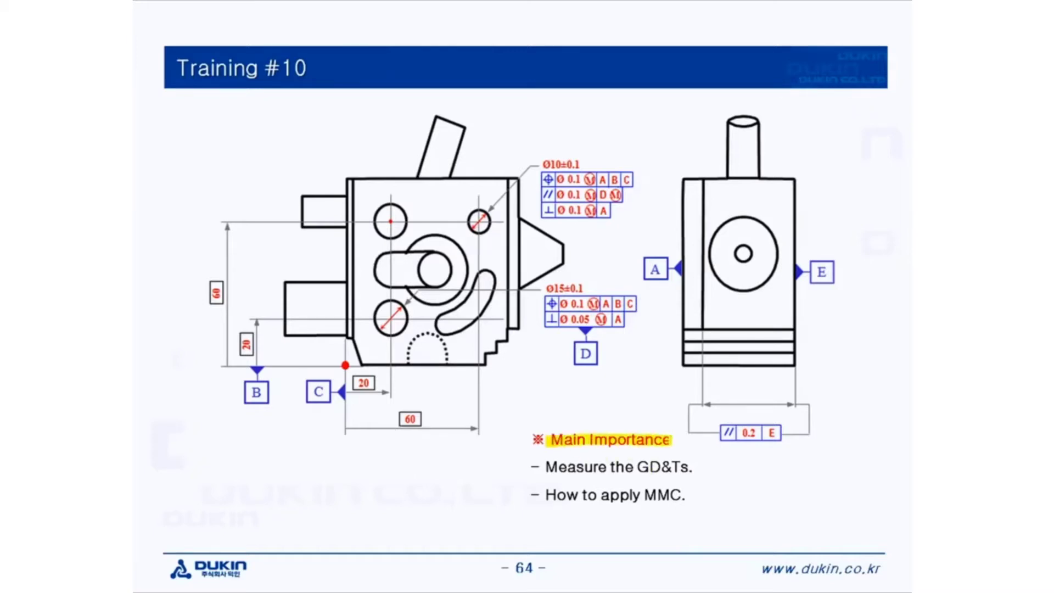
{"action": "left_click_drag", "start_coordinate": [546, 466], "coordinate": [690, 465]}
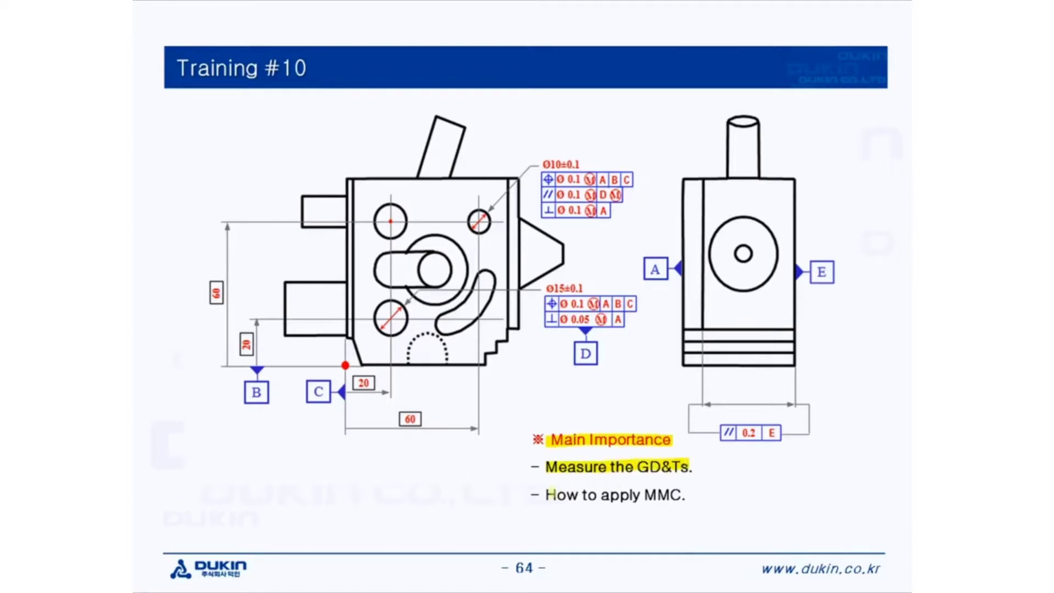
{"action": "left_click_drag", "start_coordinate": [547, 494], "coordinate": [686, 494]}
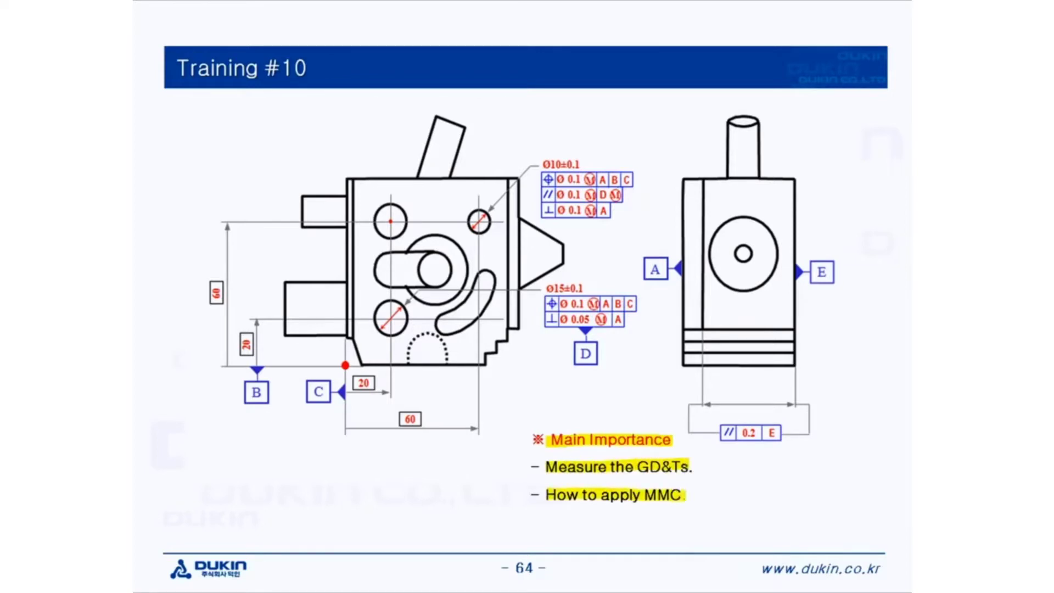
Step: Highlight the datum A, B and C labels and the surfaces datums A and B refer to
{"action": "left_click_drag", "start_coordinate": [649, 269], "coordinate": [662, 270]}
{"action": "left_click_drag", "start_coordinate": [682, 182], "coordinate": [680, 354]}
{"action": "left_click_drag", "start_coordinate": [248, 395], "coordinate": [256, 399]}
{"action": "left_click_drag", "start_coordinate": [361, 362], "coordinate": [484, 357]}
{"action": "left_click_drag", "start_coordinate": [315, 386], "coordinate": [320, 394]}
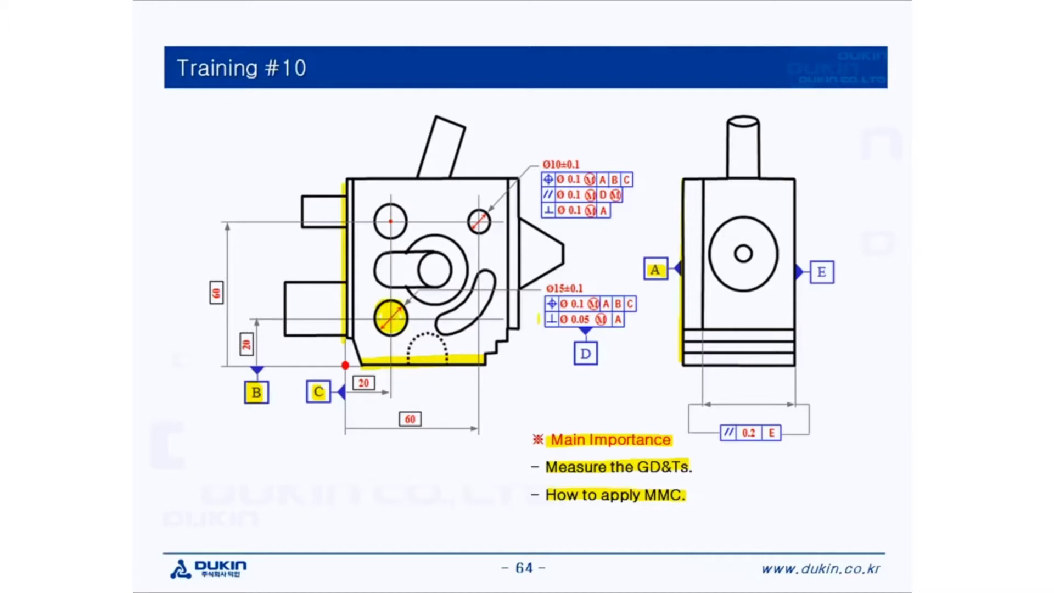
Step: Highlight the Ø15 hole's position and perpendicularity rows, both 20 dimensions and the Ø10 hole
{"action": "left_click_drag", "start_coordinate": [548, 303], "coordinate": [636, 303]}
{"action": "left_click_drag", "start_coordinate": [564, 318], "coordinate": [623, 319]}
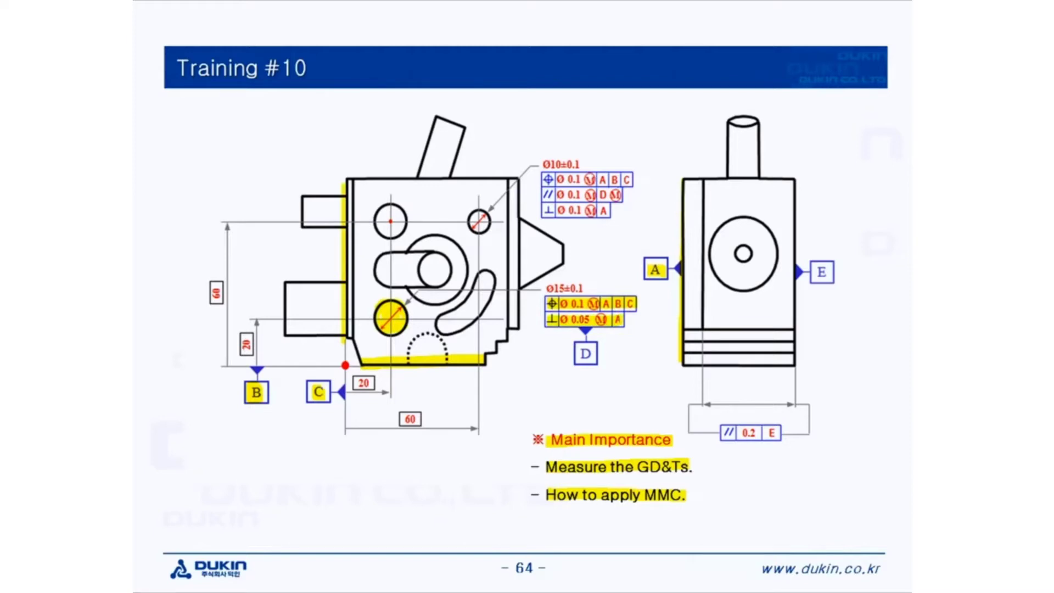
{"action": "left_click_drag", "start_coordinate": [613, 320], "coordinate": [622, 319]}
{"action": "left_click_drag", "start_coordinate": [355, 383], "coordinate": [375, 383]}
{"action": "left_click_drag", "start_coordinate": [245, 336], "coordinate": [246, 353]}
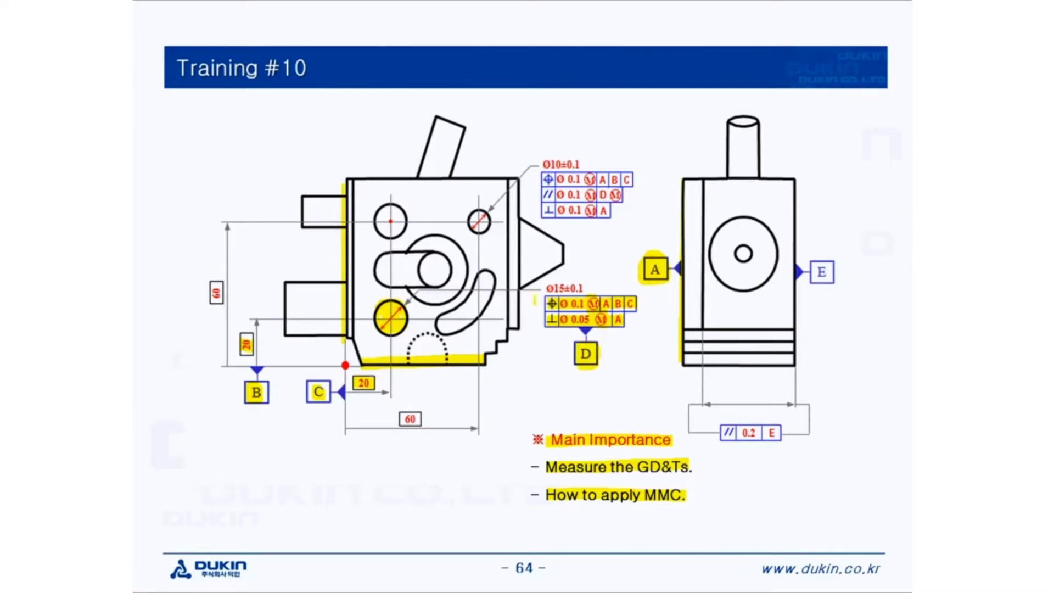
{"action": "left_click_drag", "start_coordinate": [482, 225], "coordinate": [484, 230]}
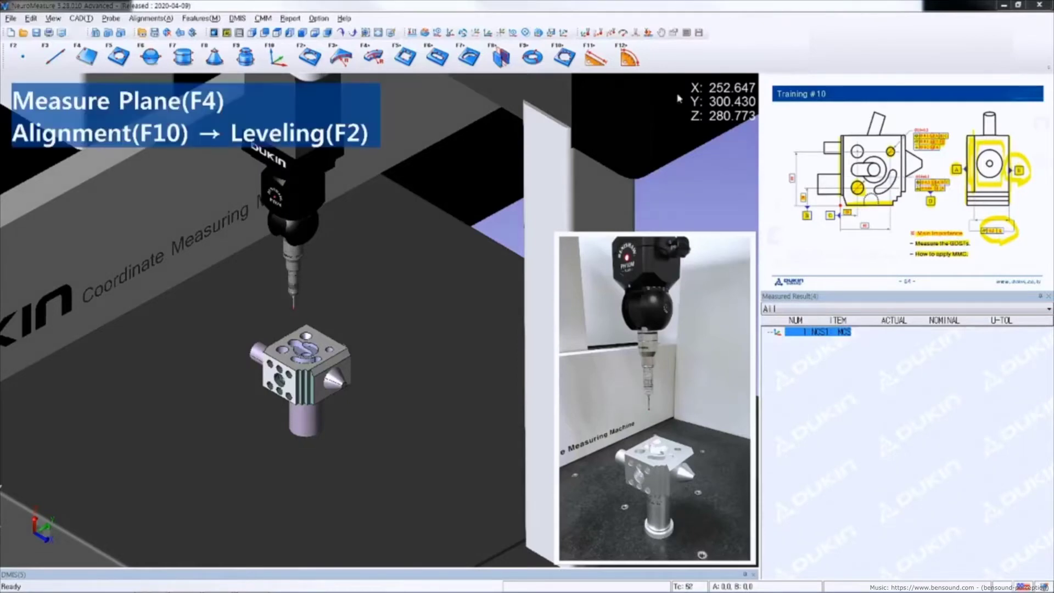
Step: Probe the top face as plane PL1 (Z 212.812) and create leveling alignment NCS2 from it
{"action": "left_click", "coordinate": [87, 57]}
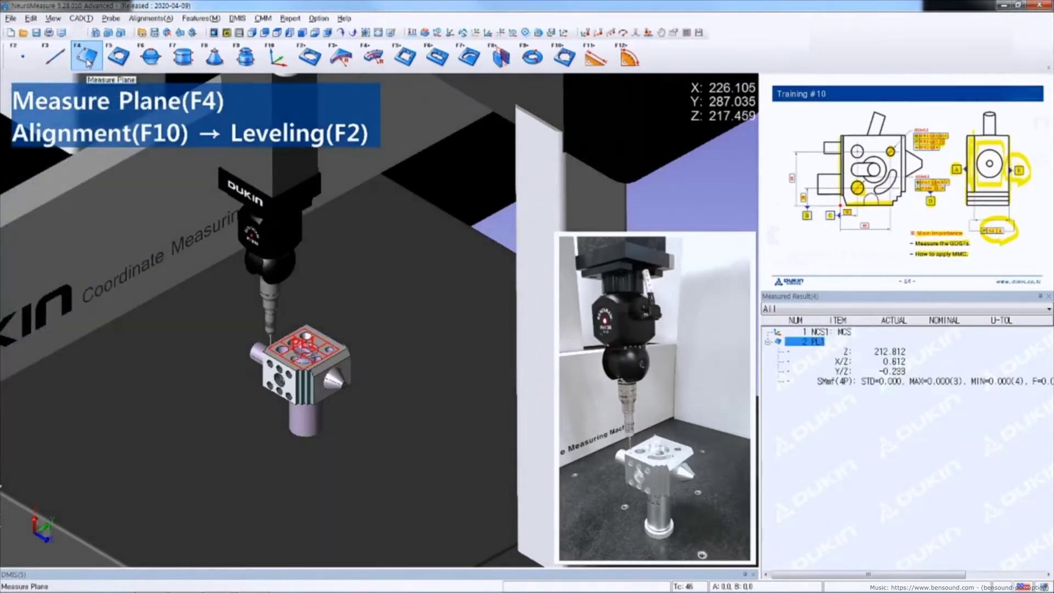
{"action": "left_click", "coordinate": [270, 55]}
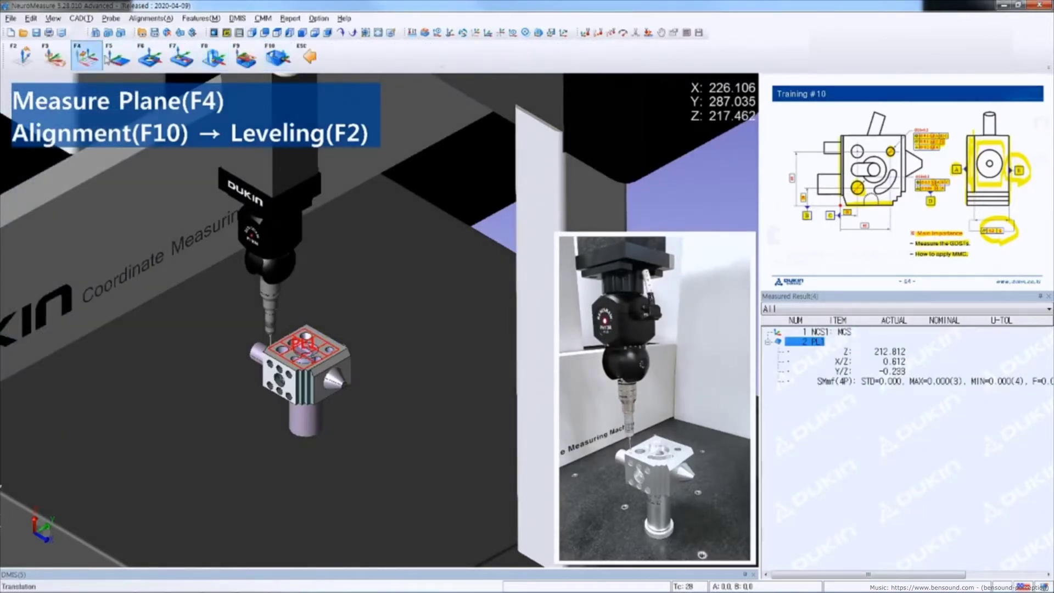
{"action": "left_click", "coordinate": [26, 55]}
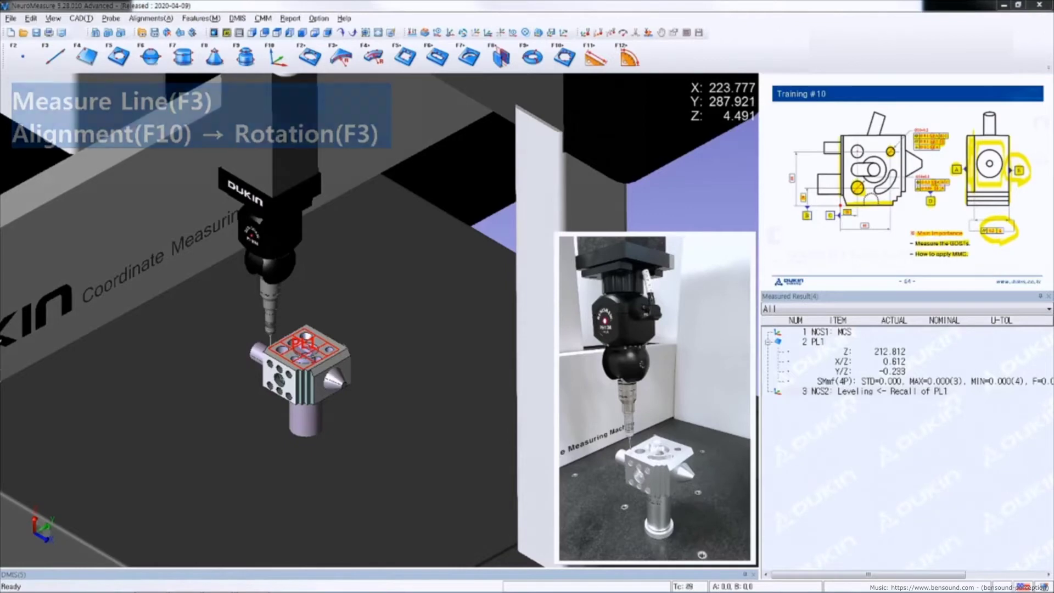
Step: Measure edge line LN1 from two probes and create rotation alignment NCS3 onto it
{"action": "left_click", "coordinate": [56, 57]}
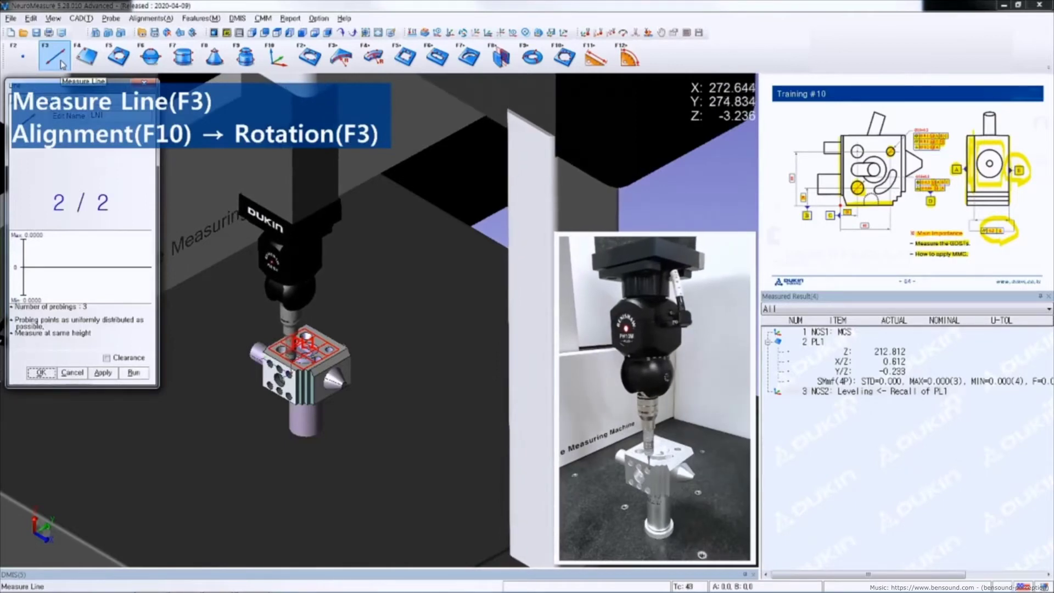
{"action": "key", "text": "Return"}
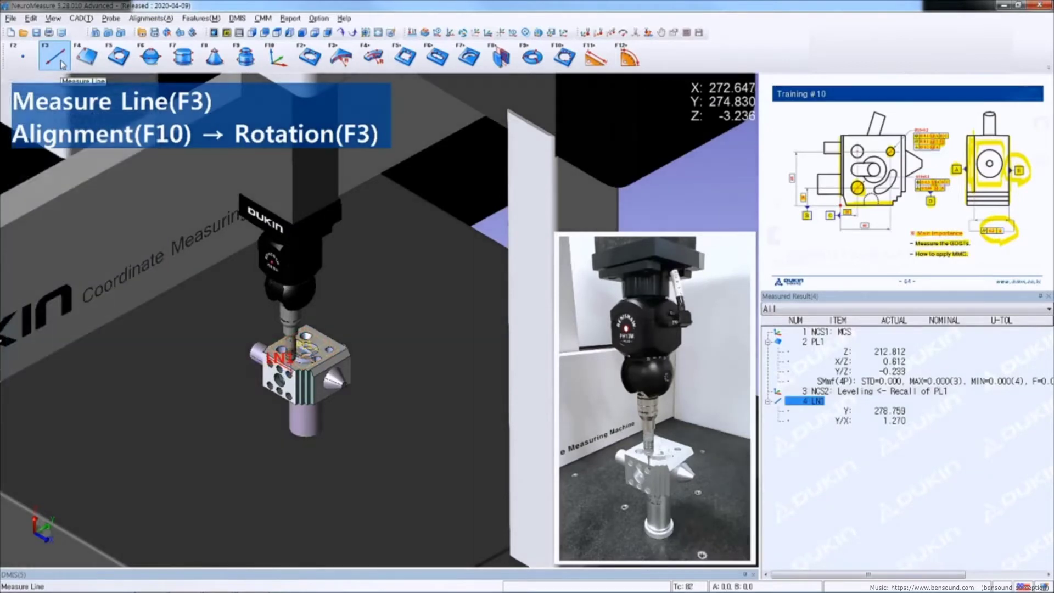
{"action": "key", "text": "F10"}
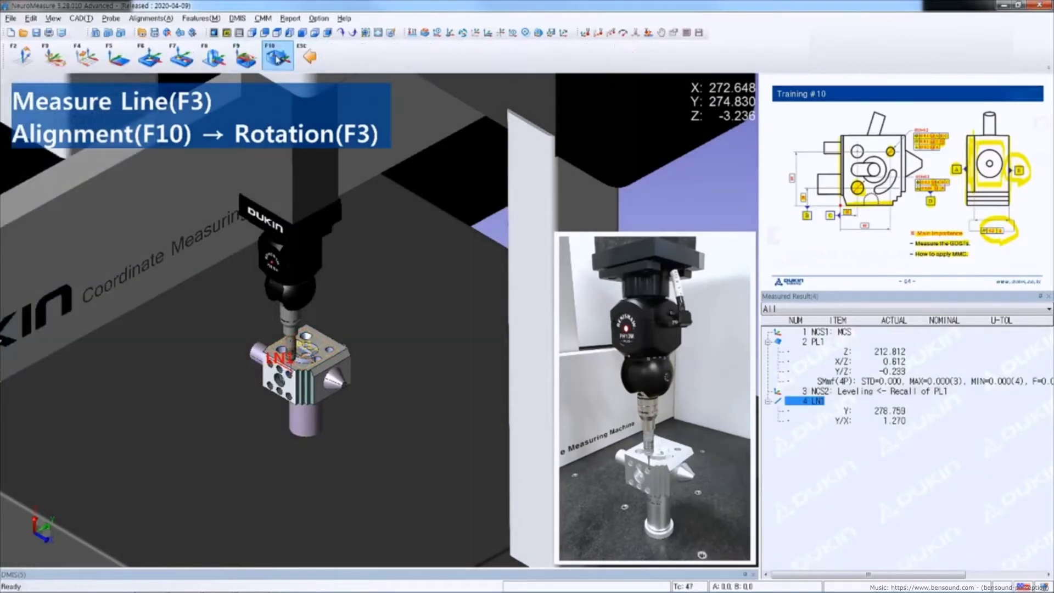
{"action": "key", "text": "F3"}
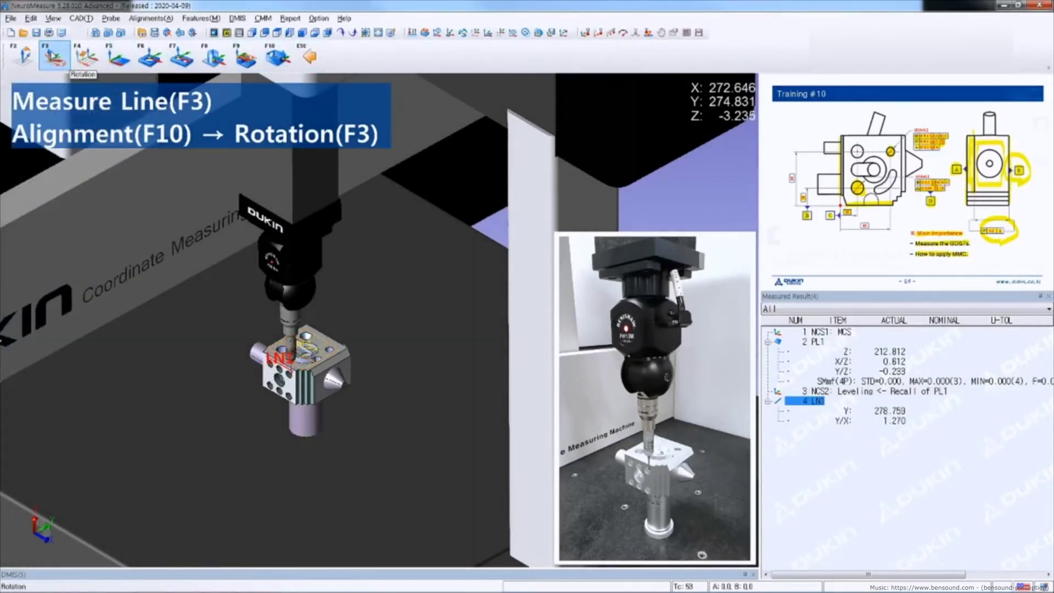
{"action": "key", "text": "Return"}
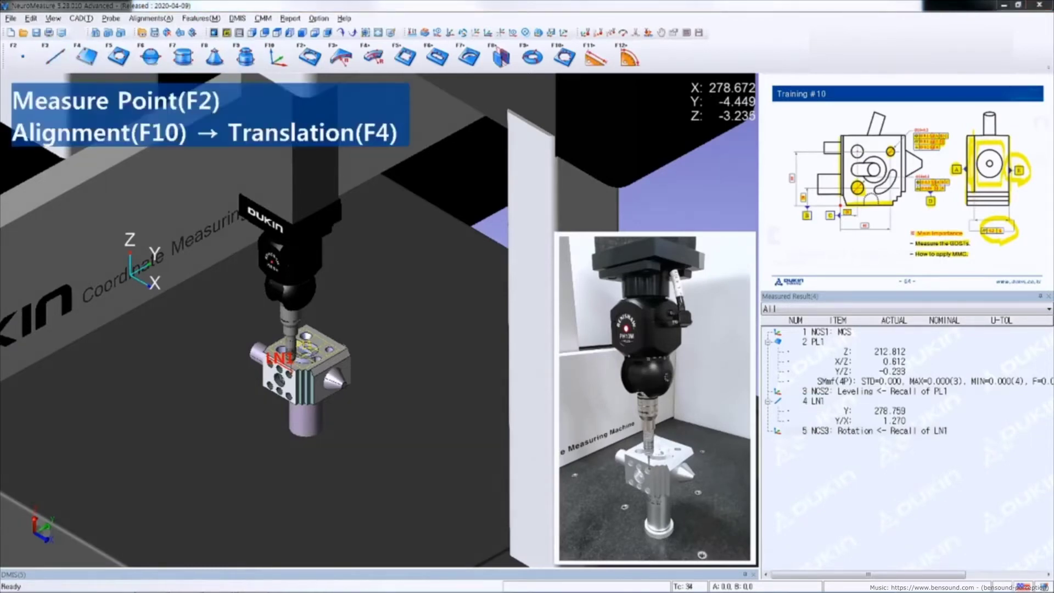
Step: Probe point PT1 (X 219.967) and set the X origin there as translation alignment NCS4
{"action": "left_click", "coordinate": [28, 64]}
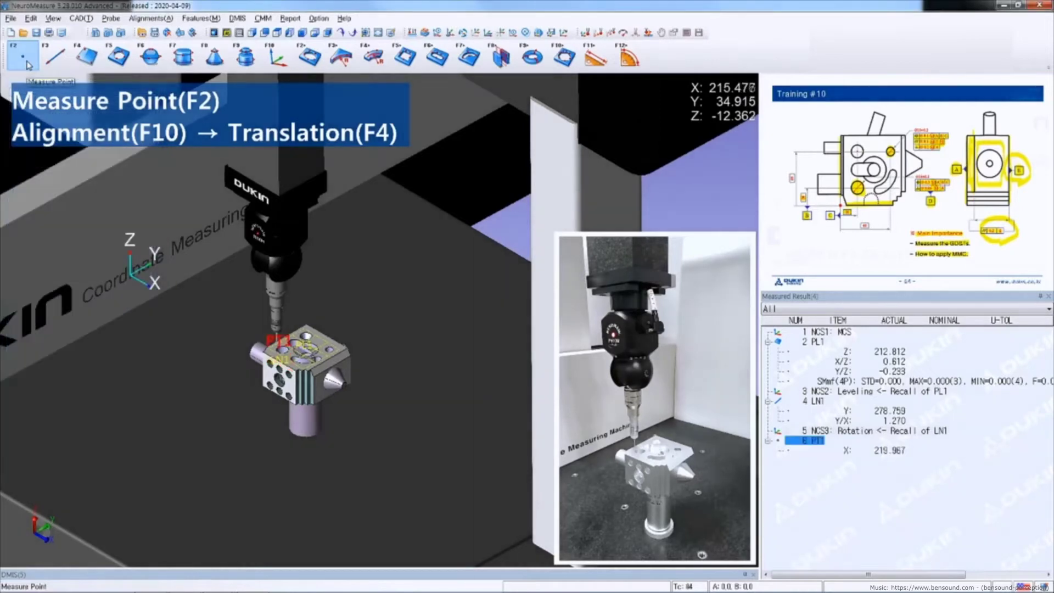
{"action": "key", "text": "F10"}
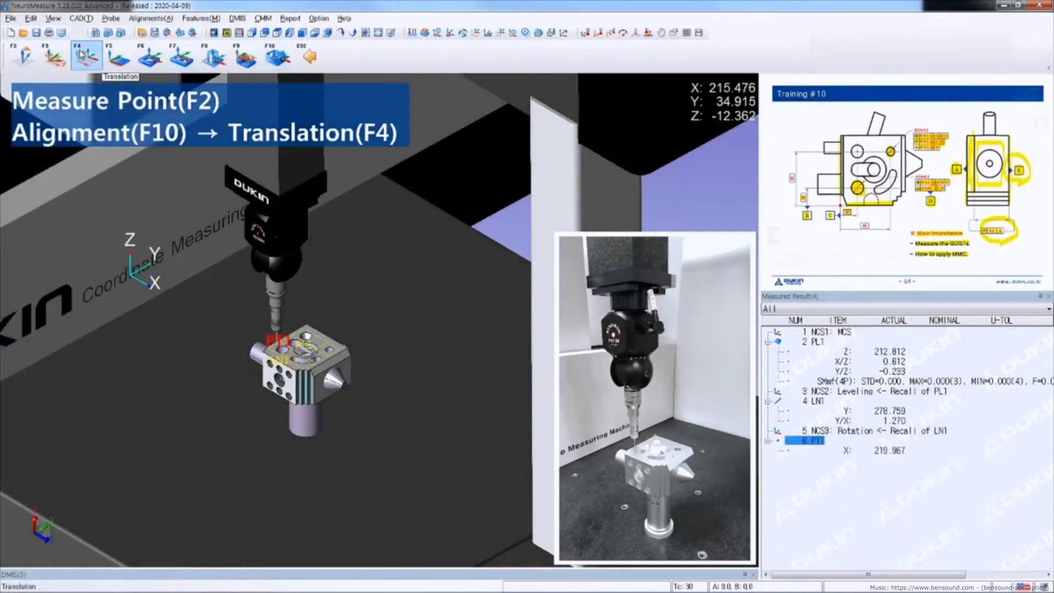
{"action": "left_click", "coordinate": [82, 53]}
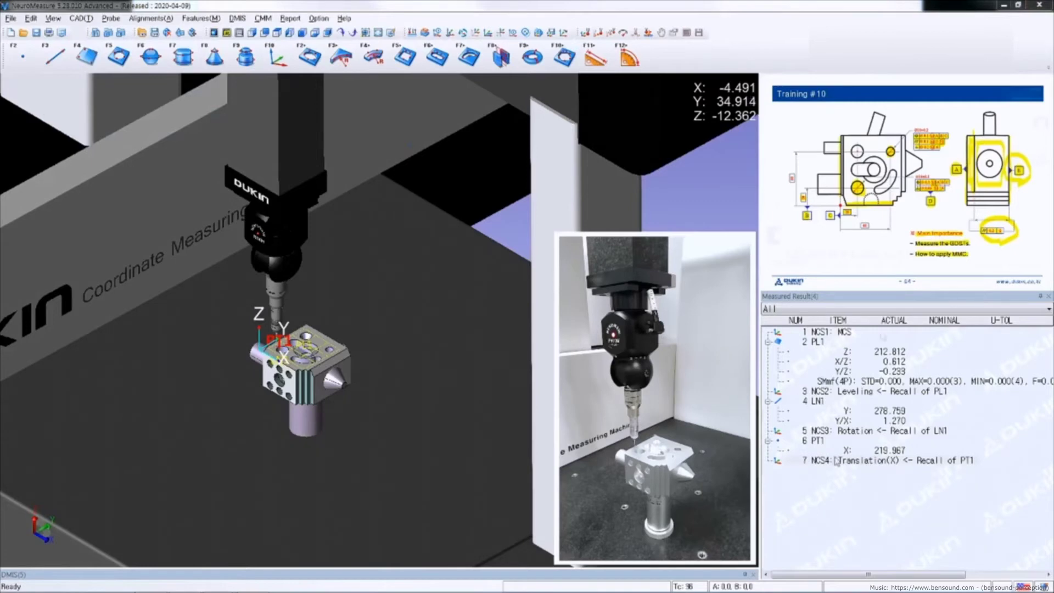
{"action": "left_click_drag", "start_coordinate": [834, 457], "coordinate": [819, 345]}
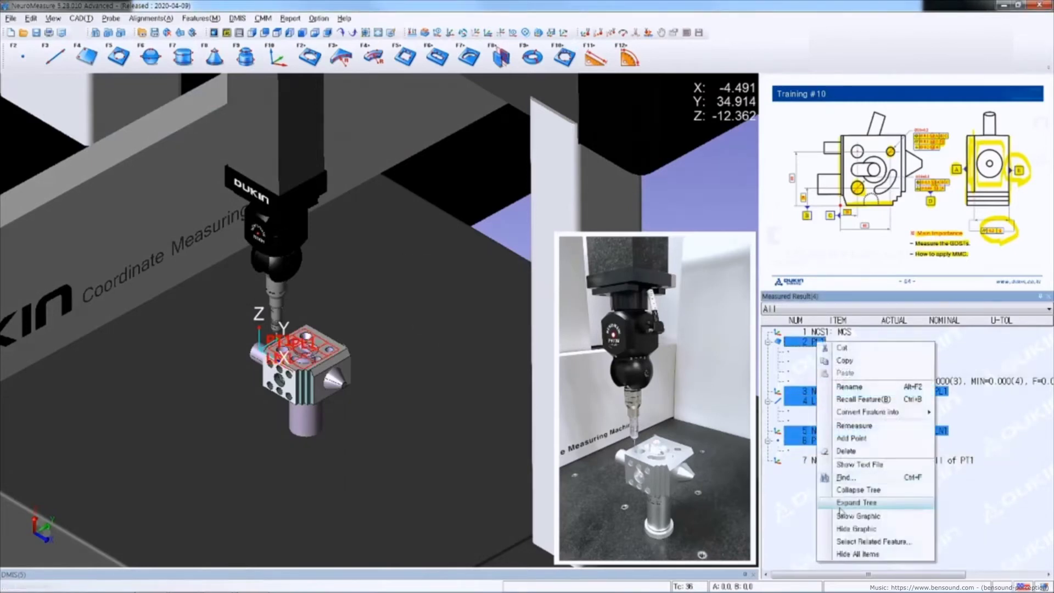
Step: Collapse the results tree and select the NCS4 translation entry
{"action": "left_click", "coordinate": [857, 554]}
{"action": "scroll", "coordinate": [436, 450], "scroll_direction": "up", "scroll_amount": 5}
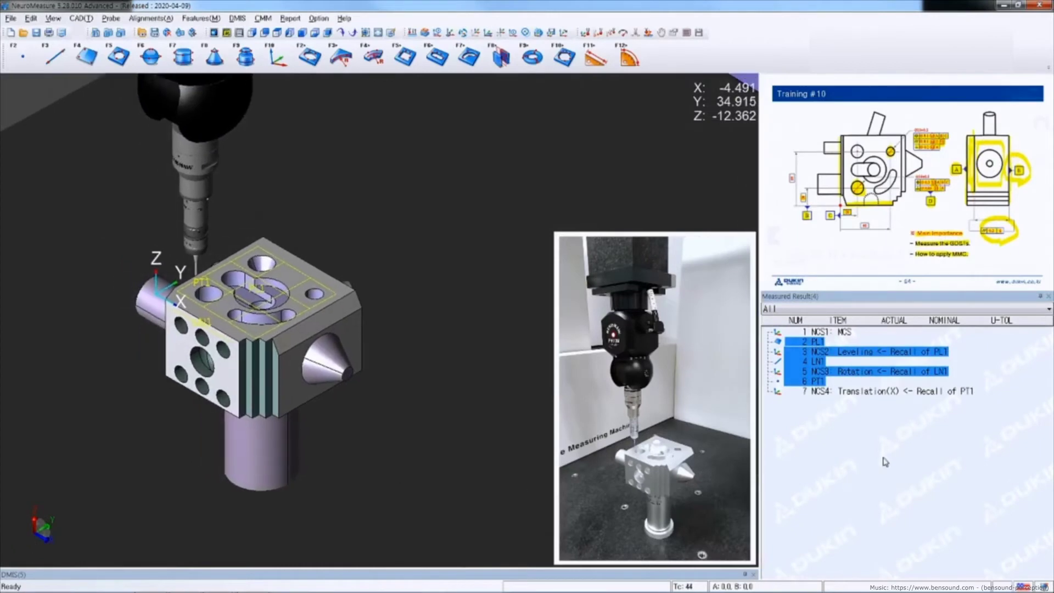
{"action": "left_click", "coordinate": [885, 462]}
{"action": "left_click", "coordinate": [846, 393]}
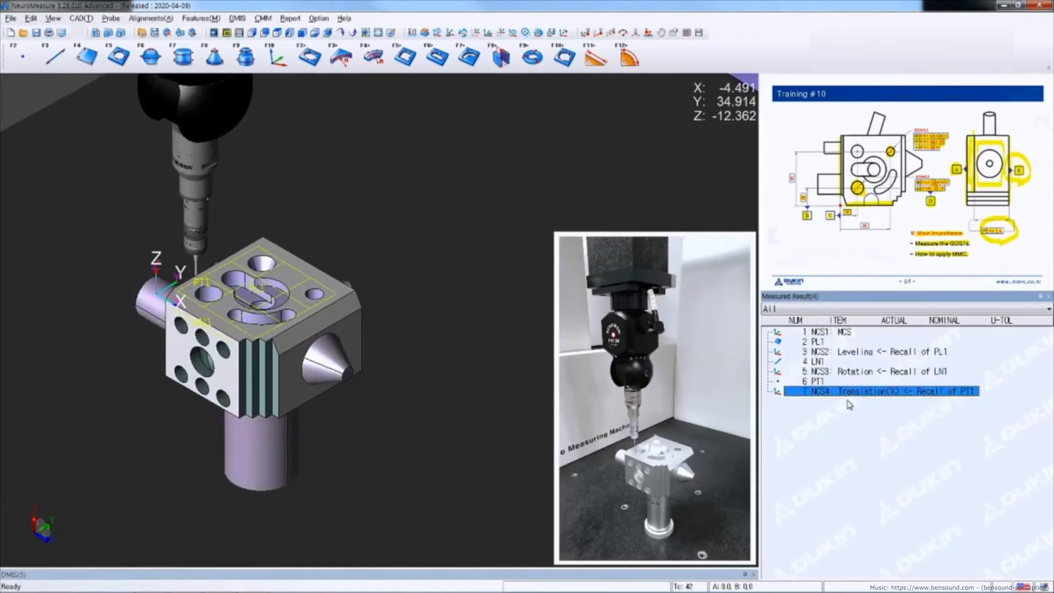
Step: Measure the Ø15 hole as cylinder CY1 from 8 probes and open its detailed results
{"action": "left_click", "coordinate": [183, 57]}
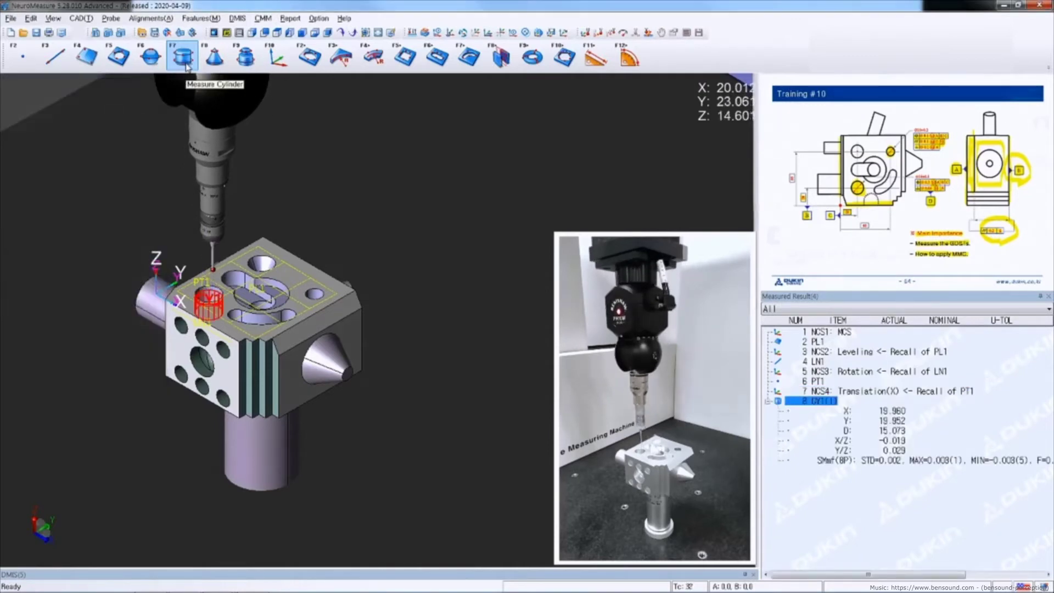
{"action": "scroll", "coordinate": [186, 328], "scroll_direction": "up", "scroll_amount": 3}
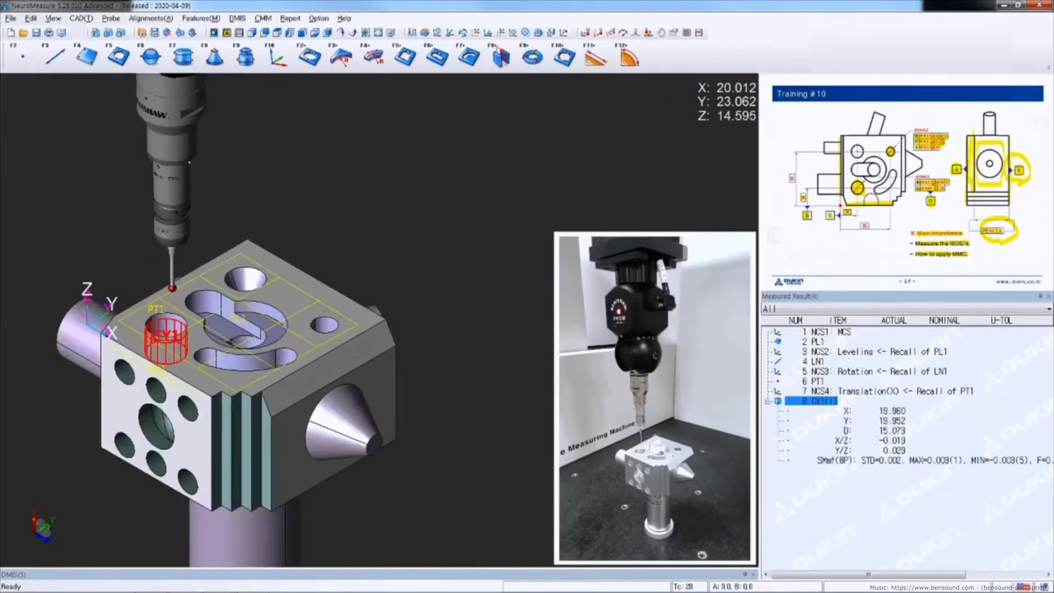
{"action": "key", "text": "Down"}
{"action": "key", "text": "Down"}
{"action": "key", "text": "Return"}
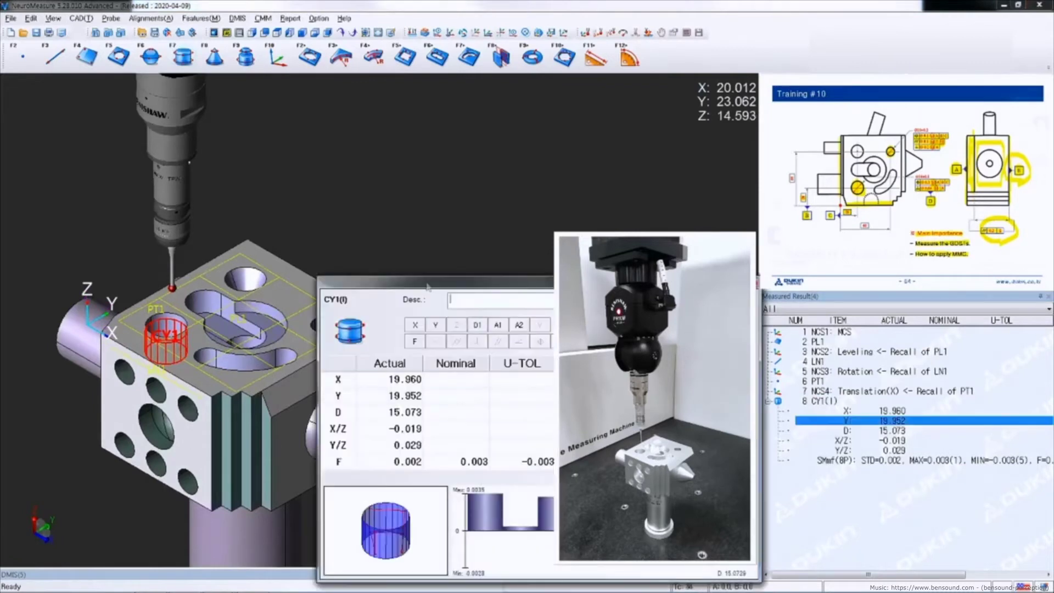
Step: Add position and perpendicularity tolerances to CY1
{"action": "left_click_drag", "start_coordinate": [456, 286], "coordinate": [283, 245]}
{"action": "left_click", "coordinate": [308, 257]}
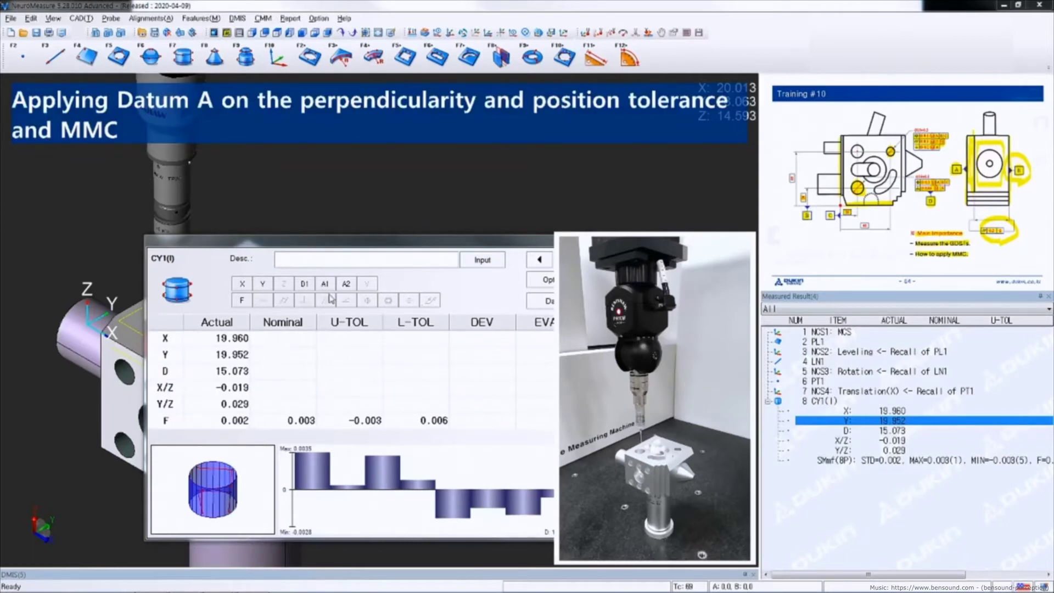
{"action": "left_click", "coordinate": [367, 300]}
{"action": "left_click", "coordinate": [303, 300]}
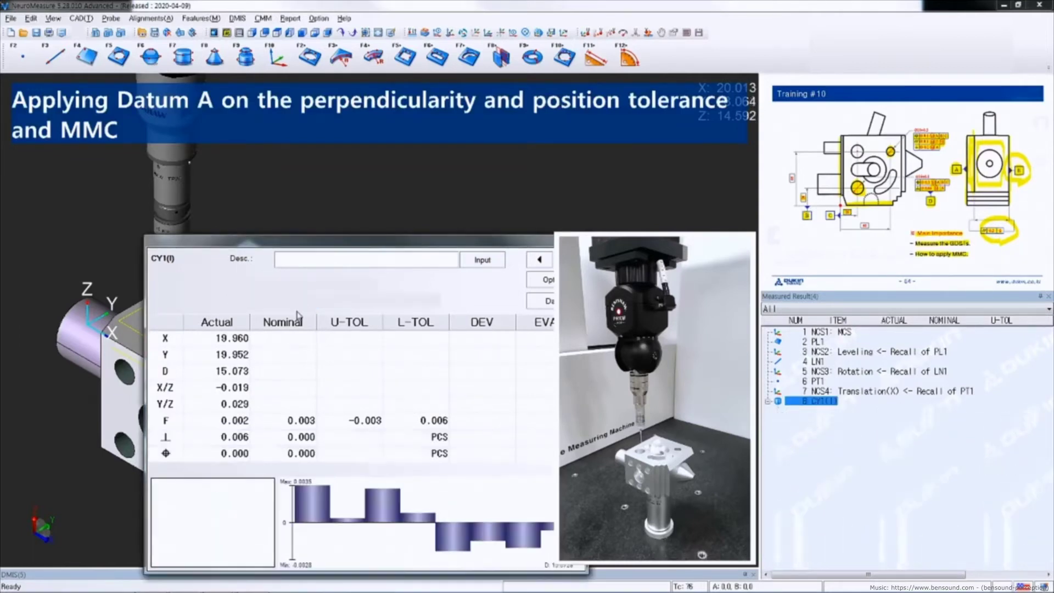
{"action": "left_click_drag", "start_coordinate": [313, 248], "coordinate": [281, 221]}
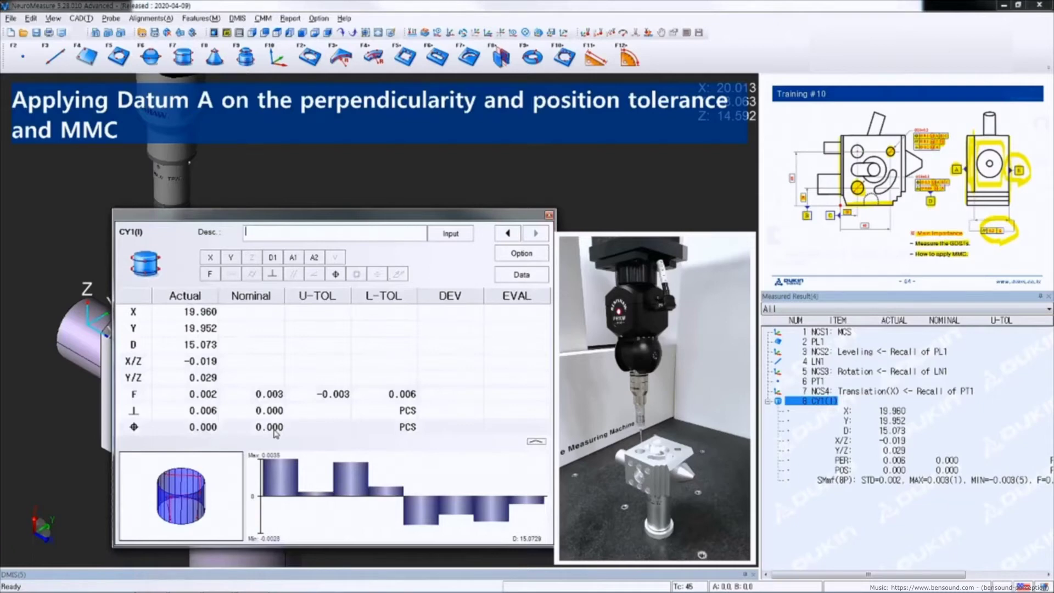
Step: Set CY1's X and Y nominals to 20 and 20
{"action": "left_click", "coordinate": [247, 312]}
{"action": "type", "text": "20"}
{"action": "key", "text": "Return"}
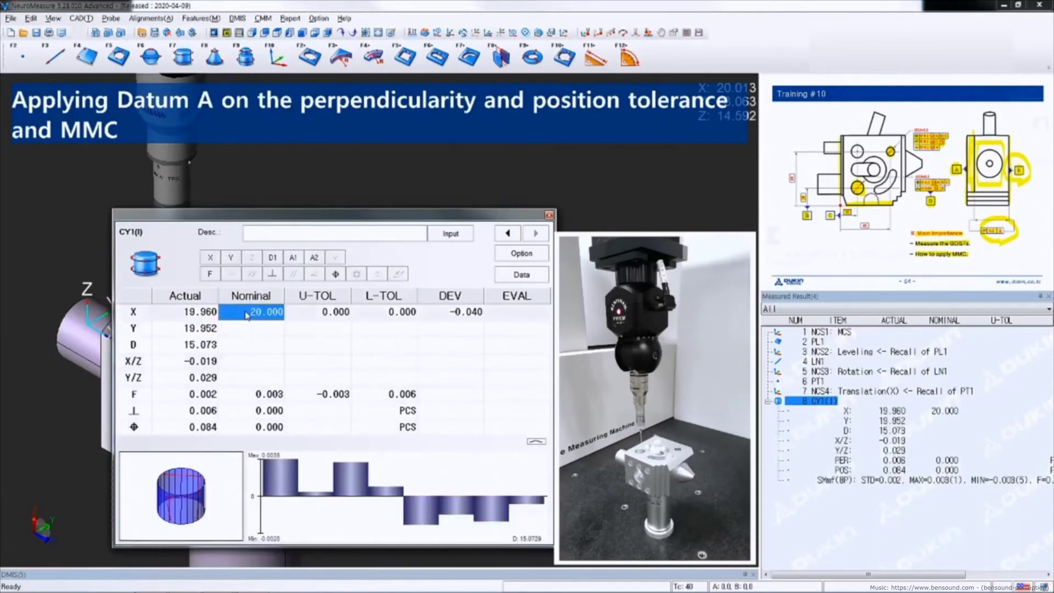
{"action": "key", "text": "Down"}
{"action": "type", "text": "20"}
{"action": "key", "text": "Return"}
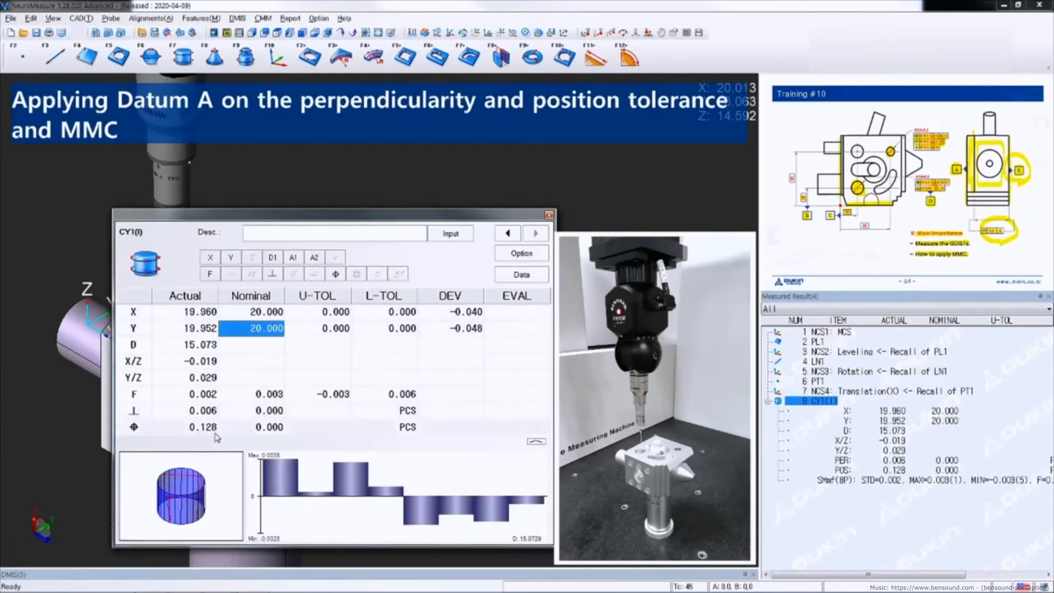
Step: Give CY1 a 0.1 MMC position tolerance and a diameter nominal of 15
{"action": "left_click", "coordinate": [251, 427]}
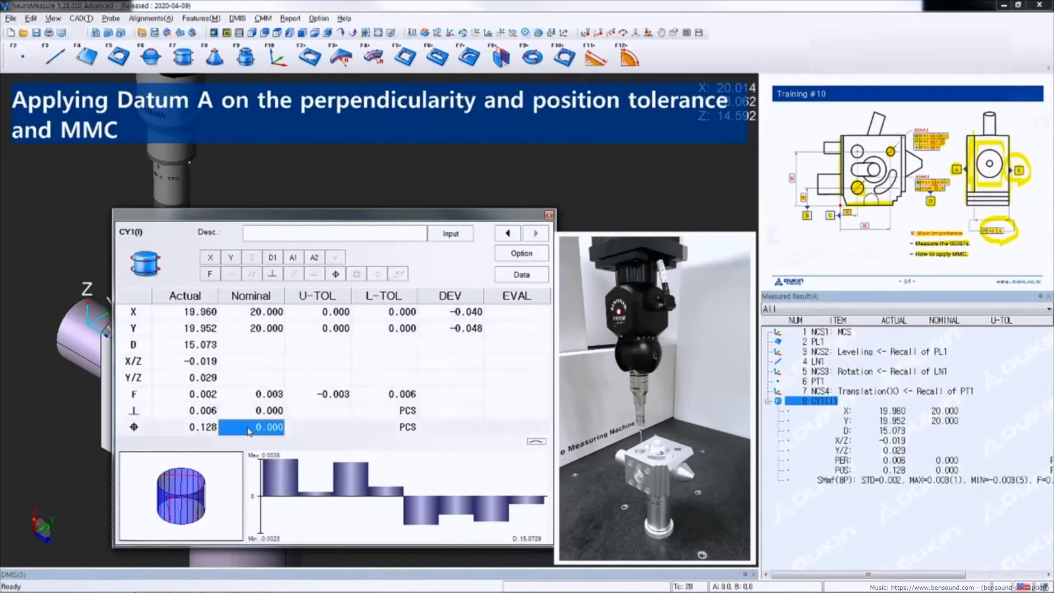
{"action": "type", "text": "0.1"}
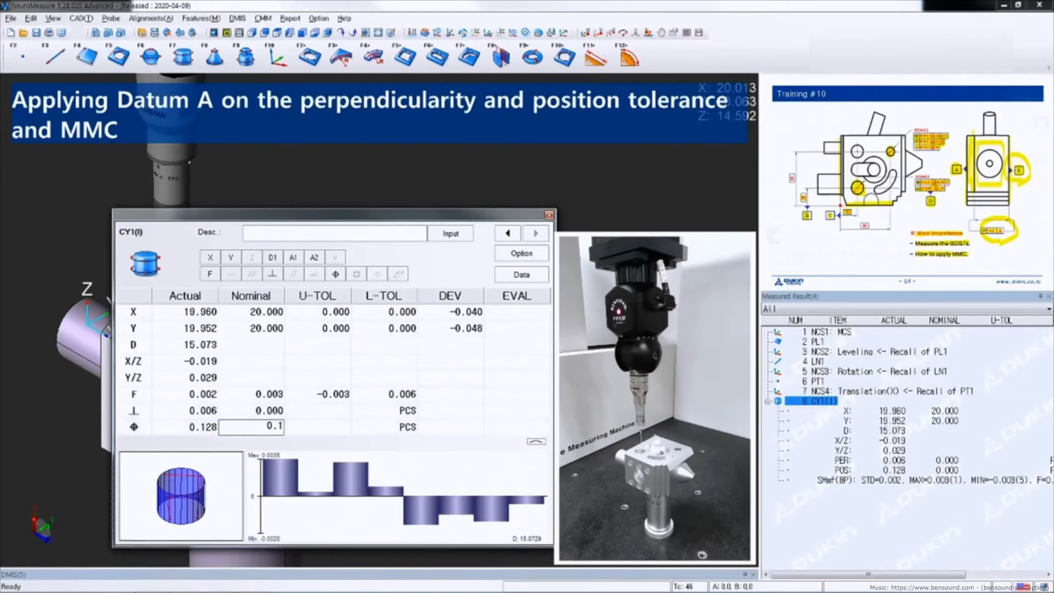
{"action": "type", "text": "m"}
{"action": "key", "text": "Return"}
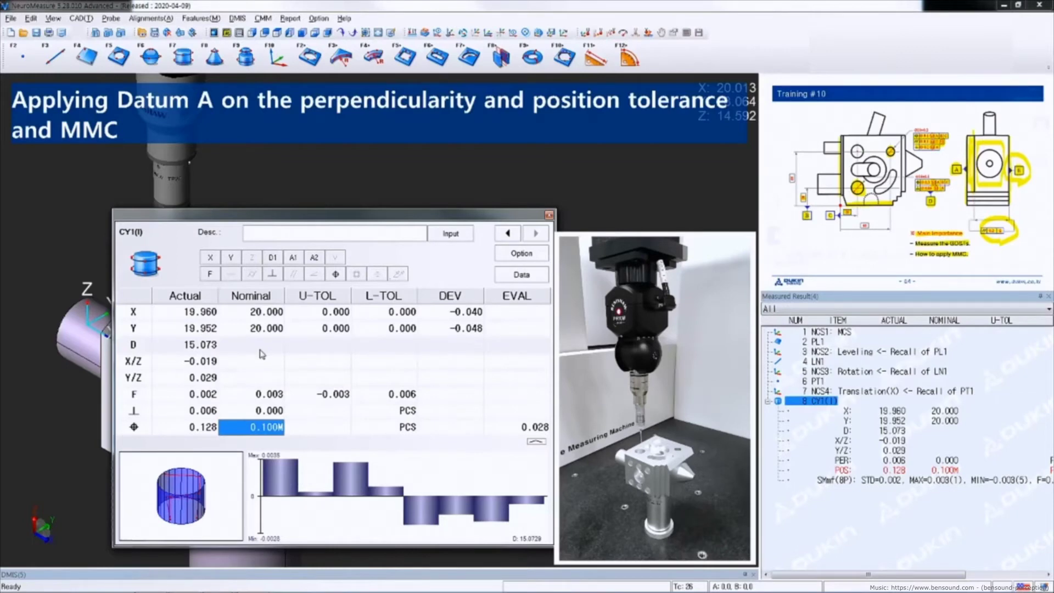
{"action": "left_click", "coordinate": [261, 346]}
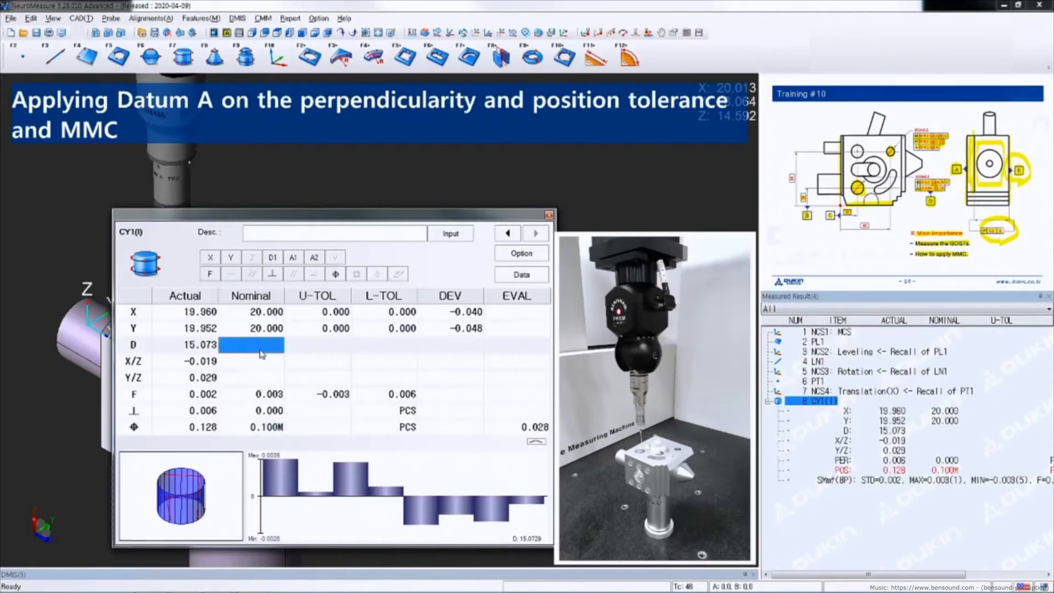
{"action": "type", "text": "15"}
{"action": "key", "text": "Return"}
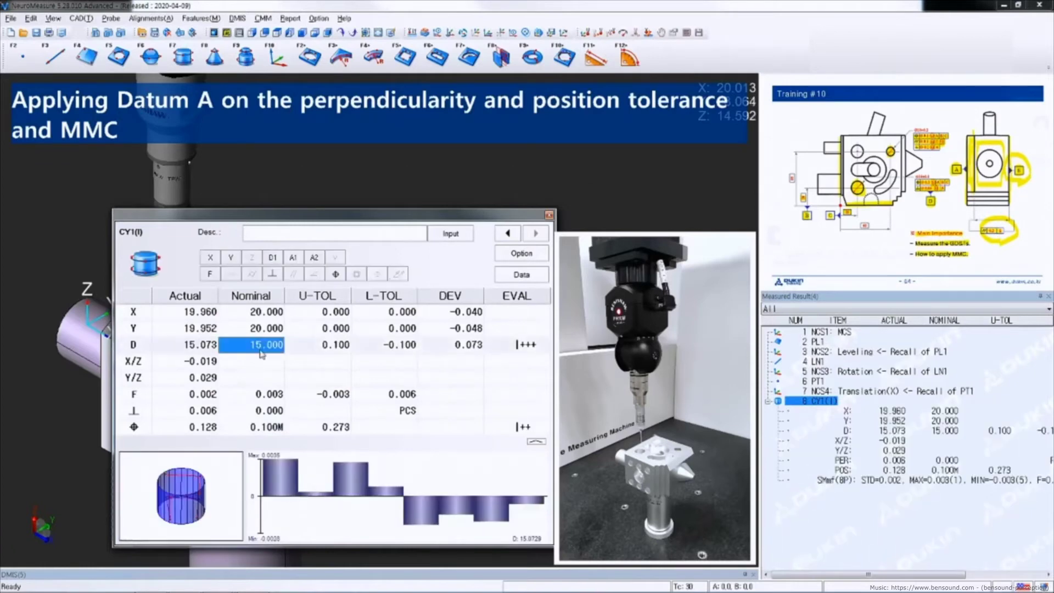
{"action": "double_click", "coordinate": [134, 416]}
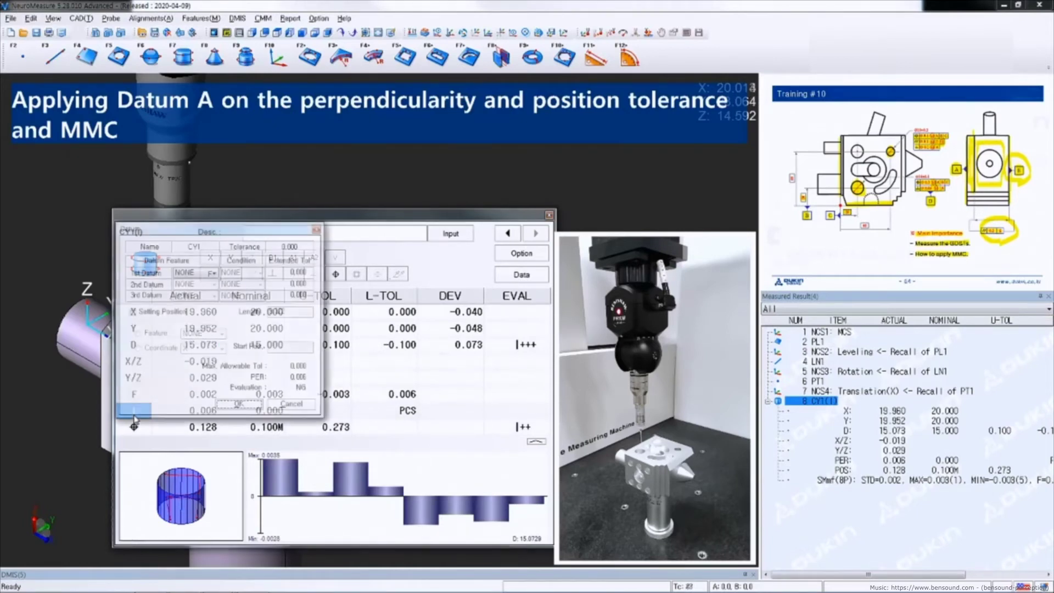
Step: Reference CY1's perpendicularity to datum PL1 with 0.05 MMC, then close CY1's window
{"action": "left_click", "coordinate": [199, 278]}
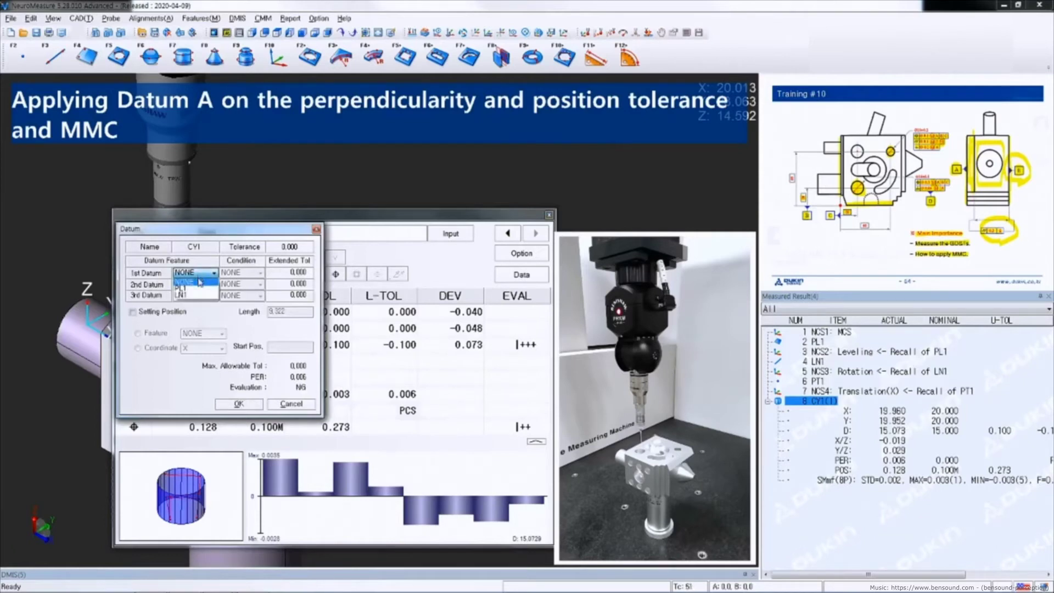
{"action": "left_click", "coordinate": [198, 289]}
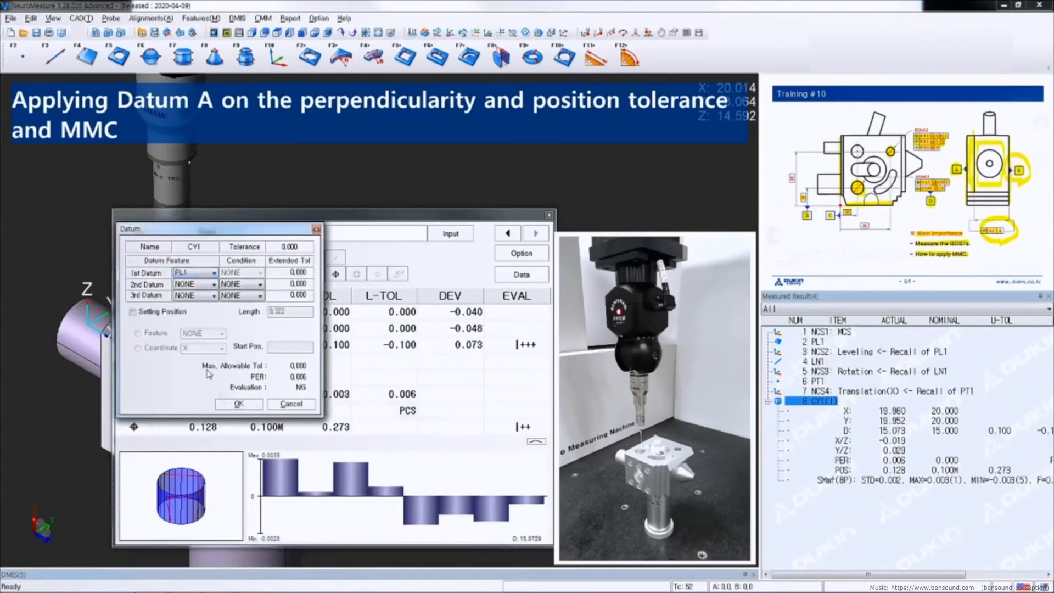
{"action": "left_click", "coordinate": [229, 406]}
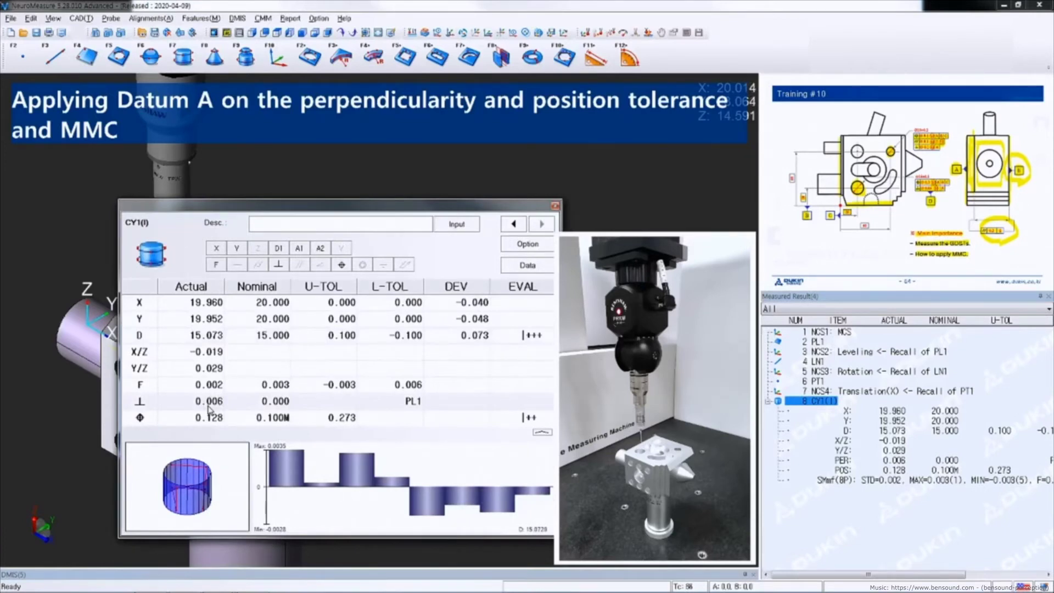
{"action": "left_click", "coordinate": [261, 403]}
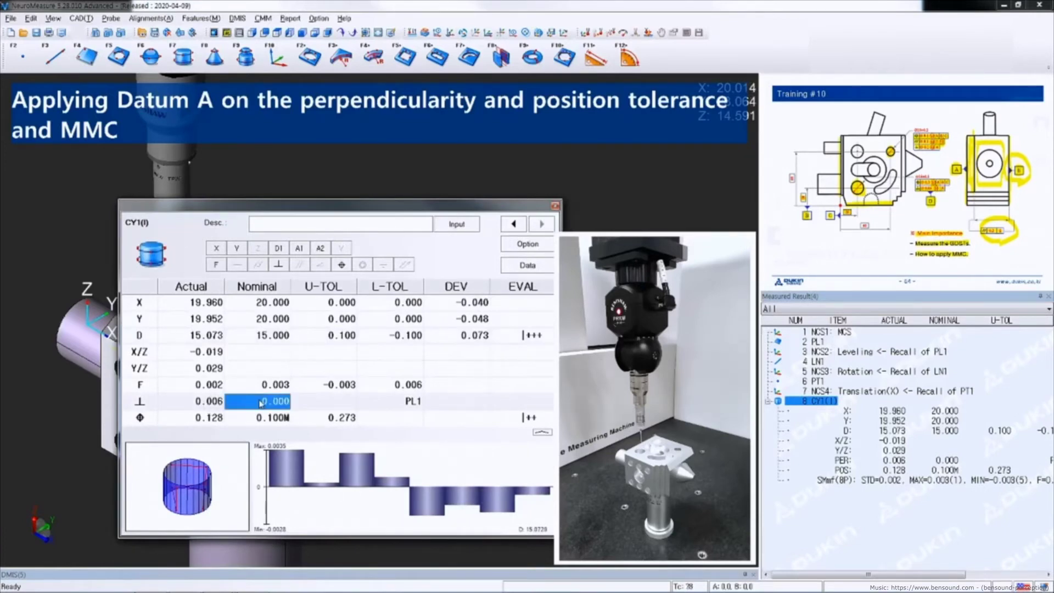
{"action": "type", "text": "0.05"}
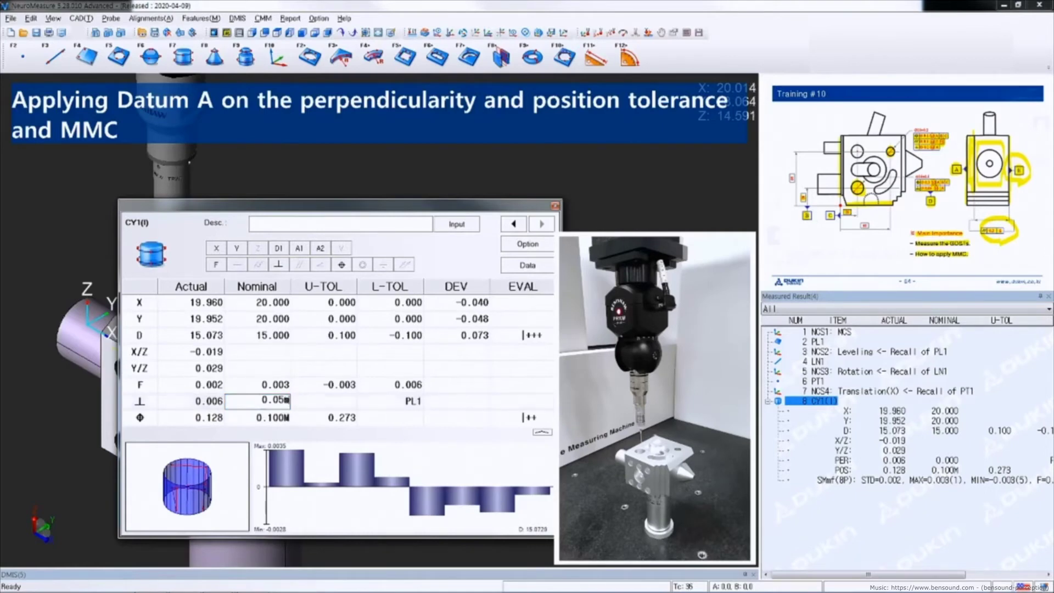
{"action": "key", "text": "Return"}
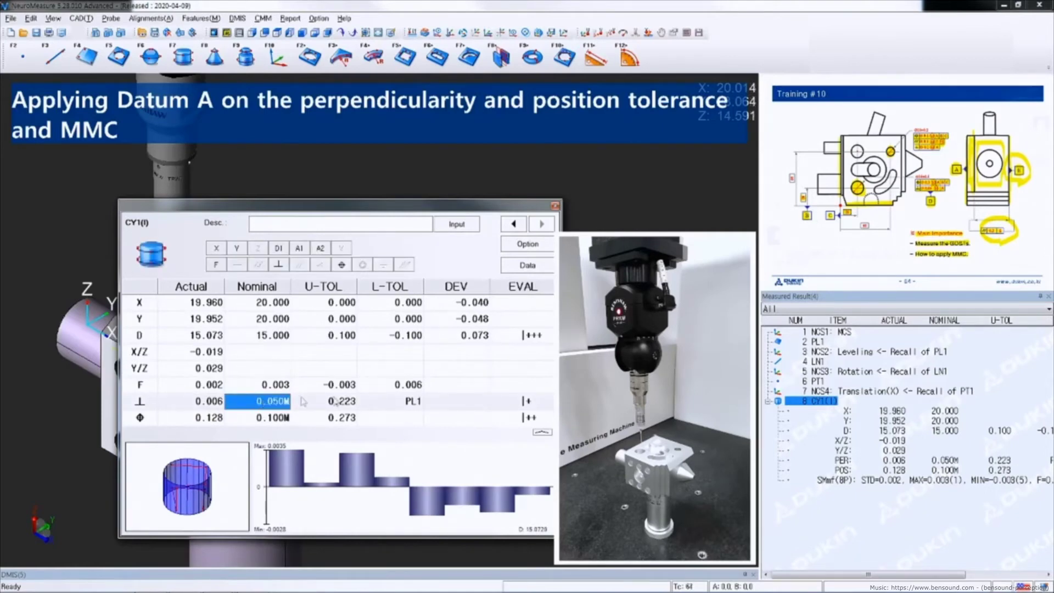
{"action": "key", "text": "Return"}
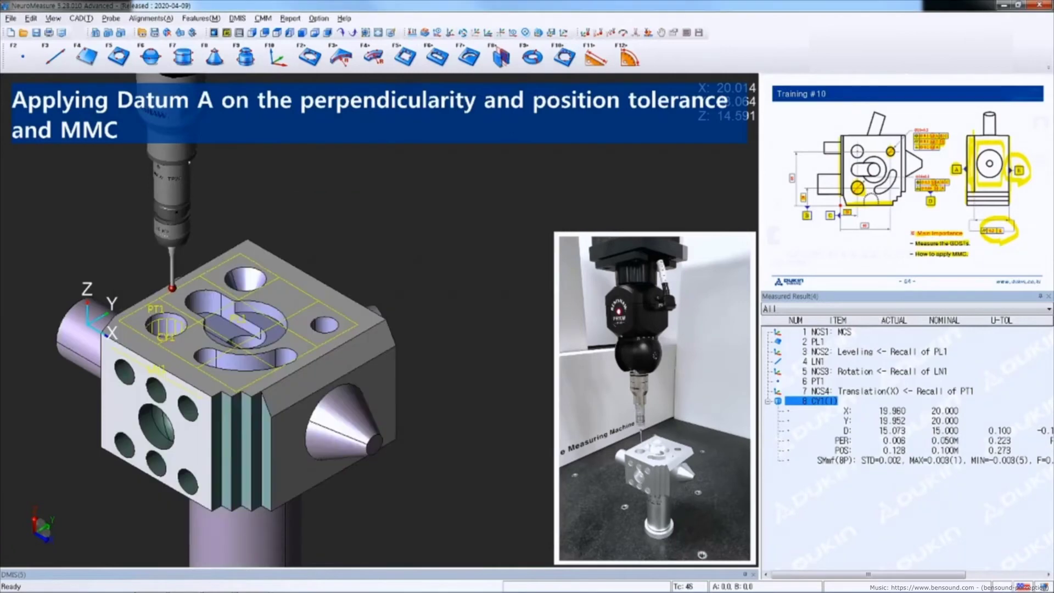
Step: Measure cylinder CY2 in the small hole from 8 probes (D 10.090)
{"action": "left_click", "coordinate": [183, 58]}
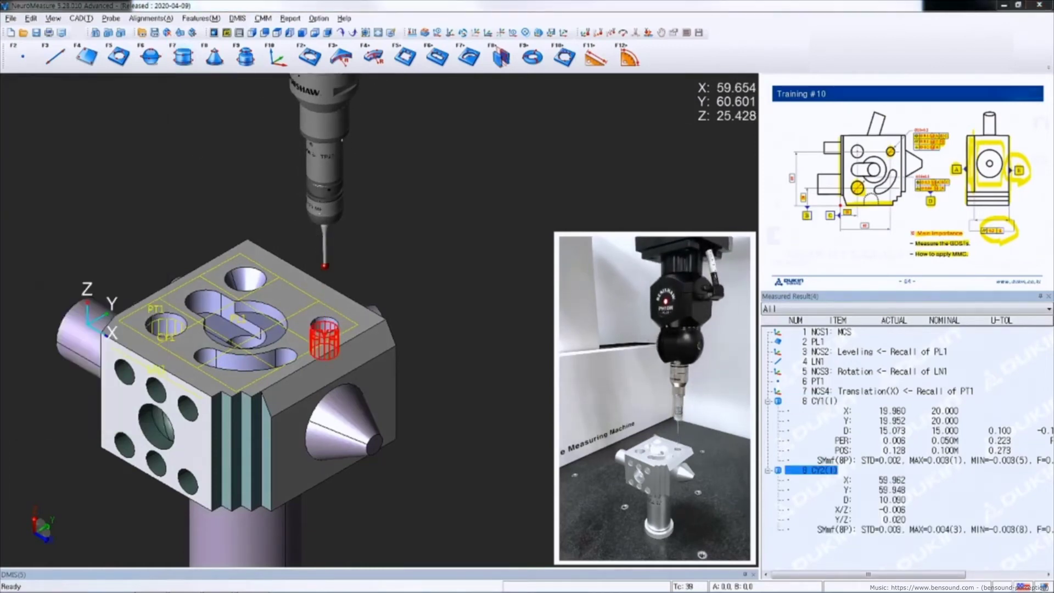
Step: Open CY2's detailed results and add a parallelism check
{"action": "left_click", "coordinate": [866, 486]}
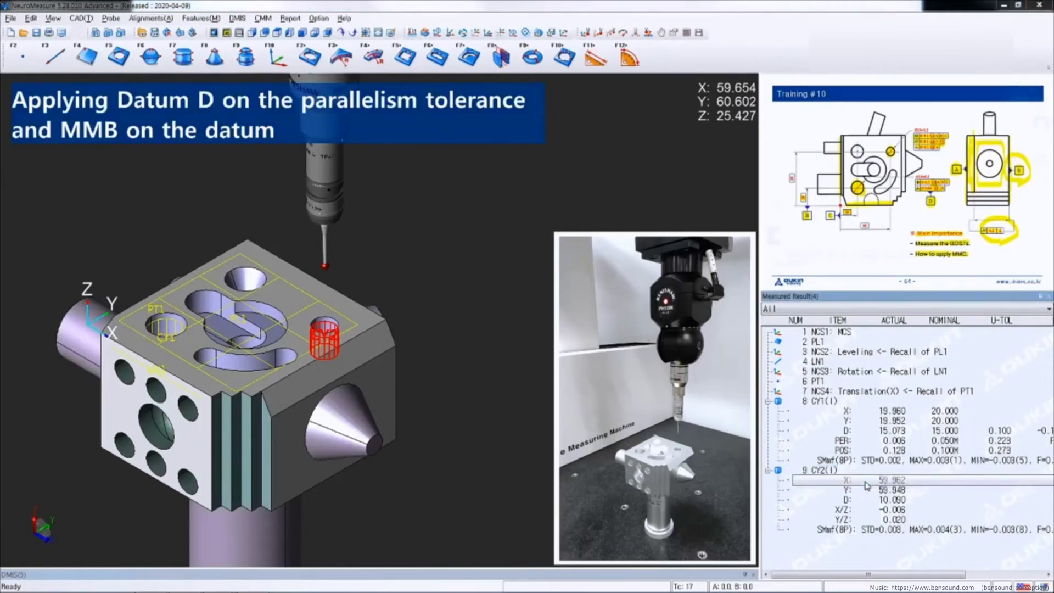
{"action": "double_click", "coordinate": [866, 486]}
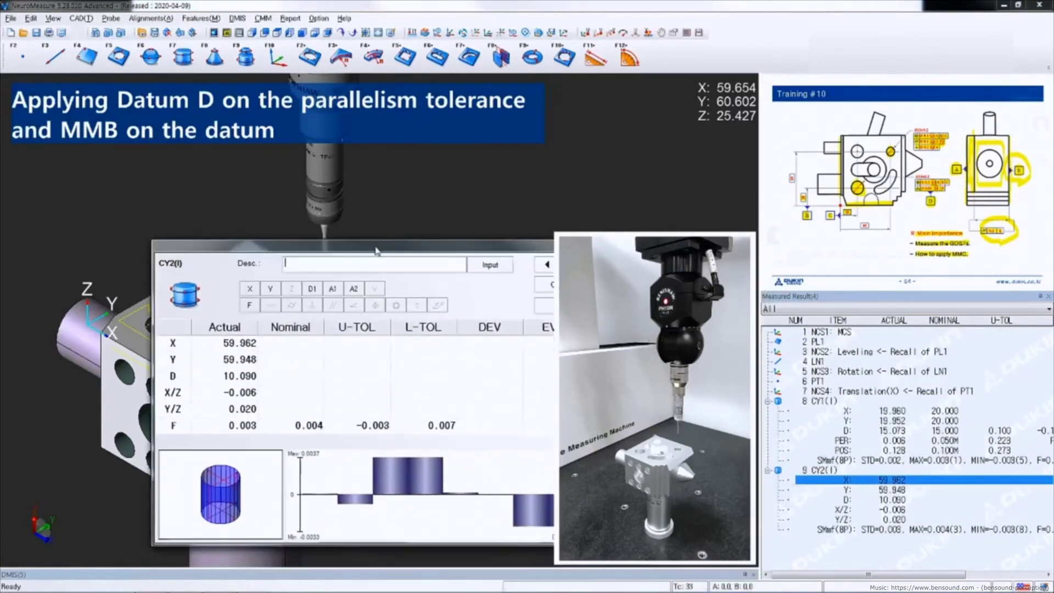
{"action": "left_click", "coordinate": [322, 306]}
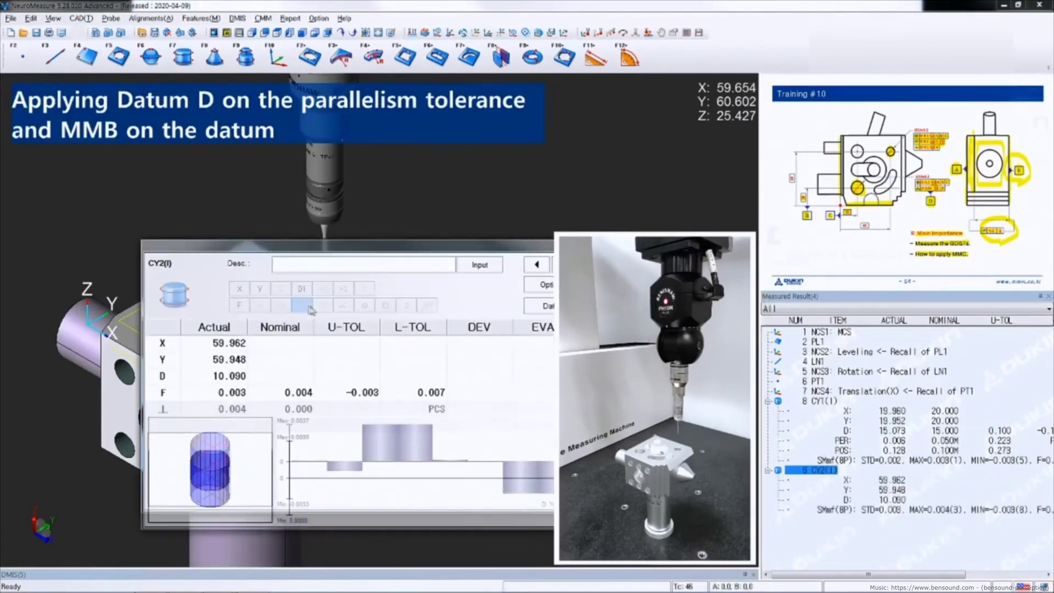
{"action": "left_click_drag", "start_coordinate": [357, 251], "coordinate": [310, 242]}
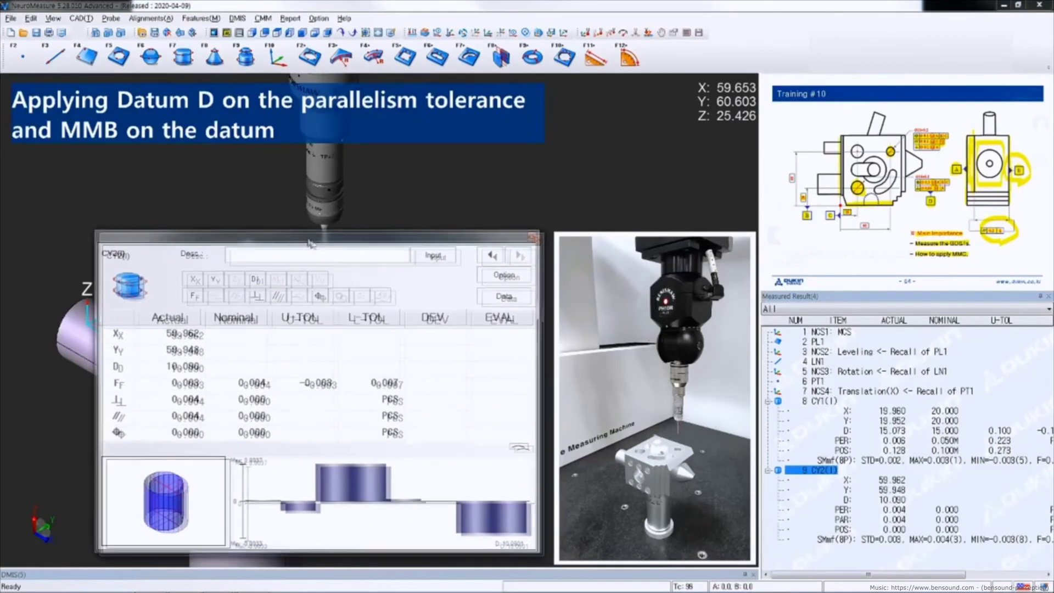
Step: Set CY2's nominals to X 60, Y 60 and diameter 10
{"action": "left_click", "coordinate": [237, 340]}
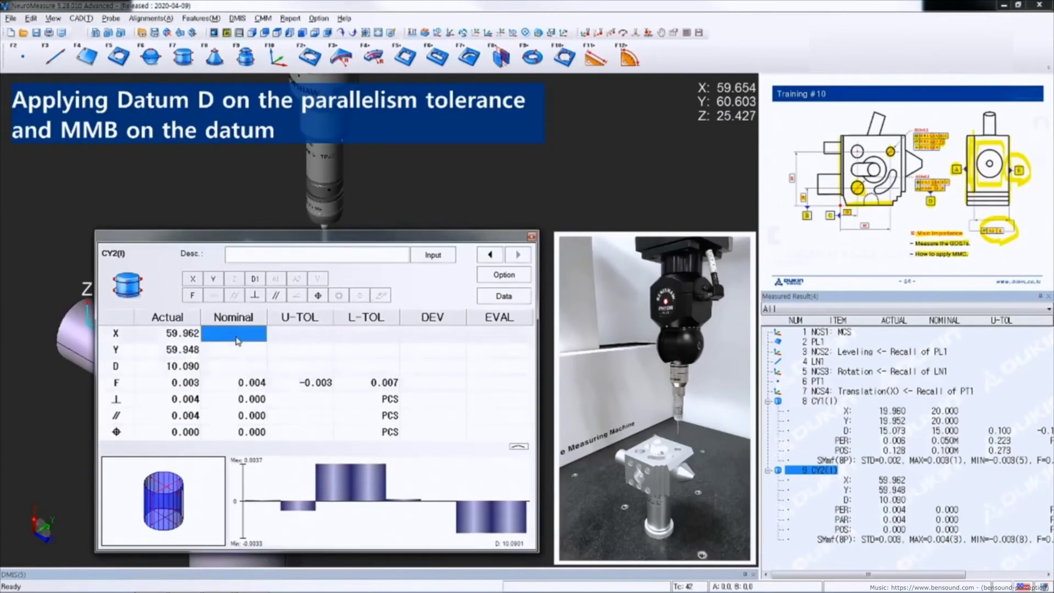
{"action": "type", "text": "60"}
{"action": "key", "text": "Return"}
{"action": "type", "text": "60"}
{"action": "key", "text": "Return"}
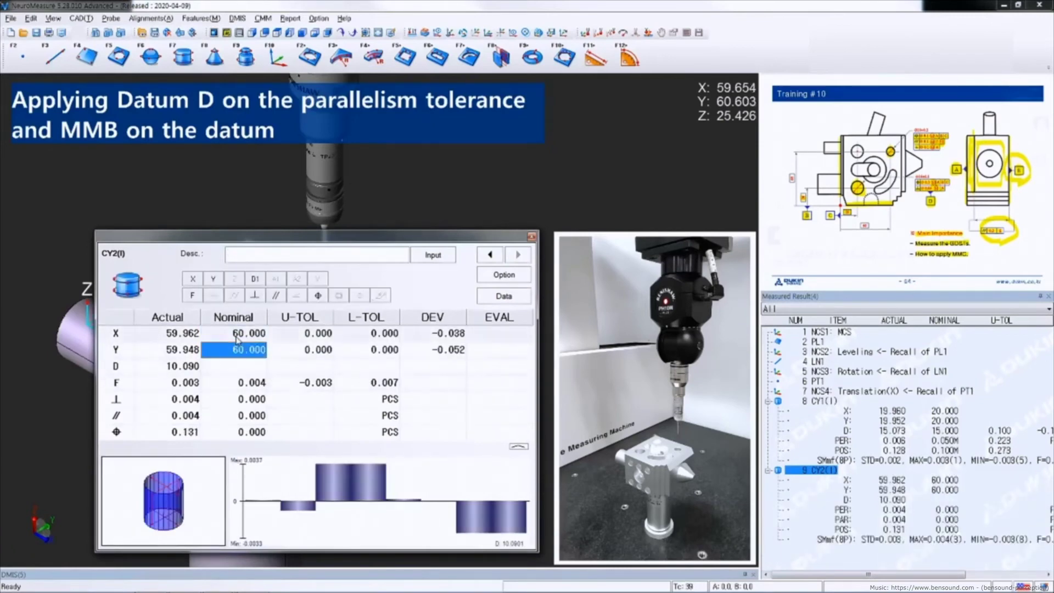
{"action": "type", "text": "10"}
{"action": "key", "text": "Return"}
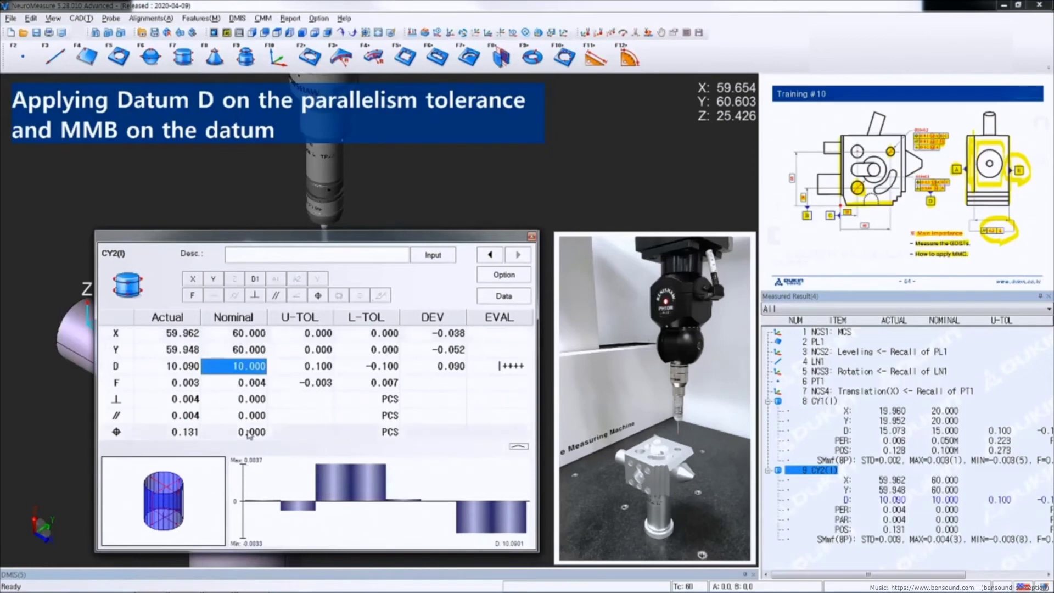
Step: Give CY2 a 0.1 MMC position tolerance
{"action": "left_click", "coordinate": [242, 432]}
{"action": "type", "text": "0.1"}
{"action": "key", "text": "Return"}
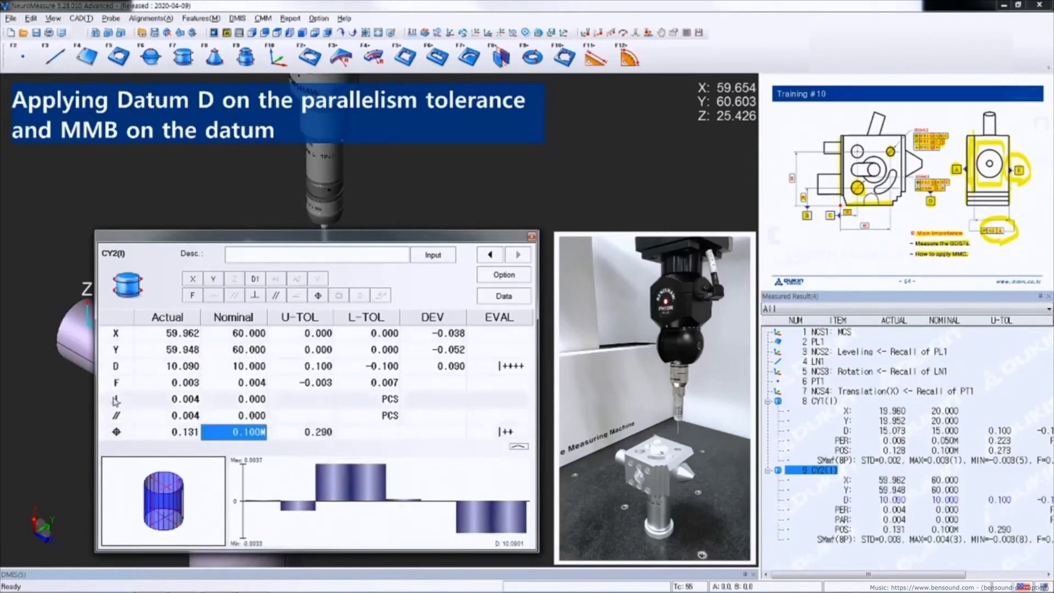
{"action": "left_click", "coordinate": [251, 399]}
{"action": "double_click", "coordinate": [116, 399]}
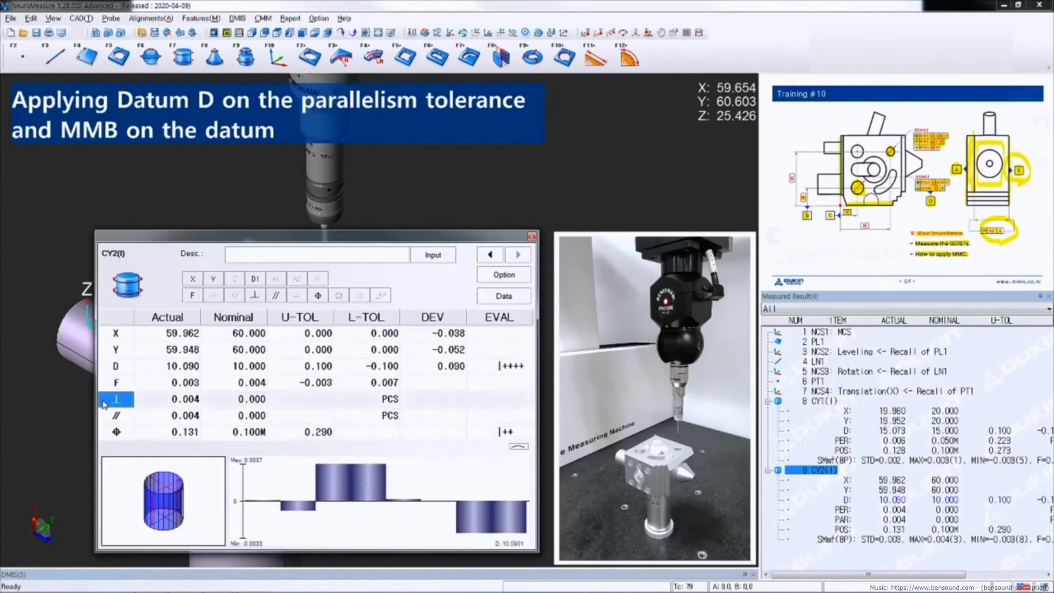
Step: Make PL1 the first datum for CY2's perpendicularity
{"action": "left_click", "coordinate": [172, 295]}
{"action": "left_click", "coordinate": [167, 308]}
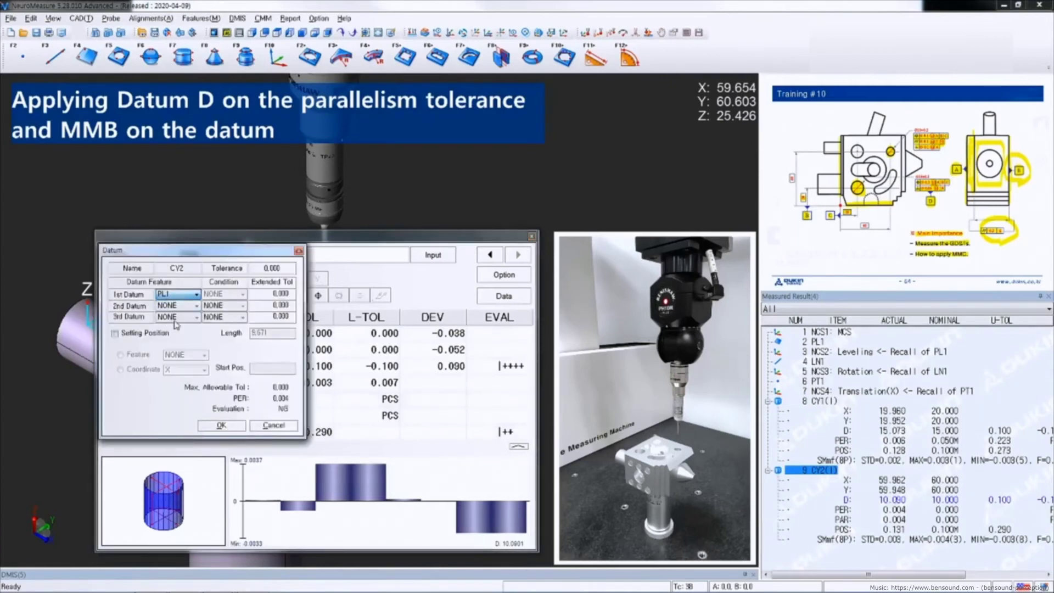
{"action": "left_click", "coordinate": [222, 425]}
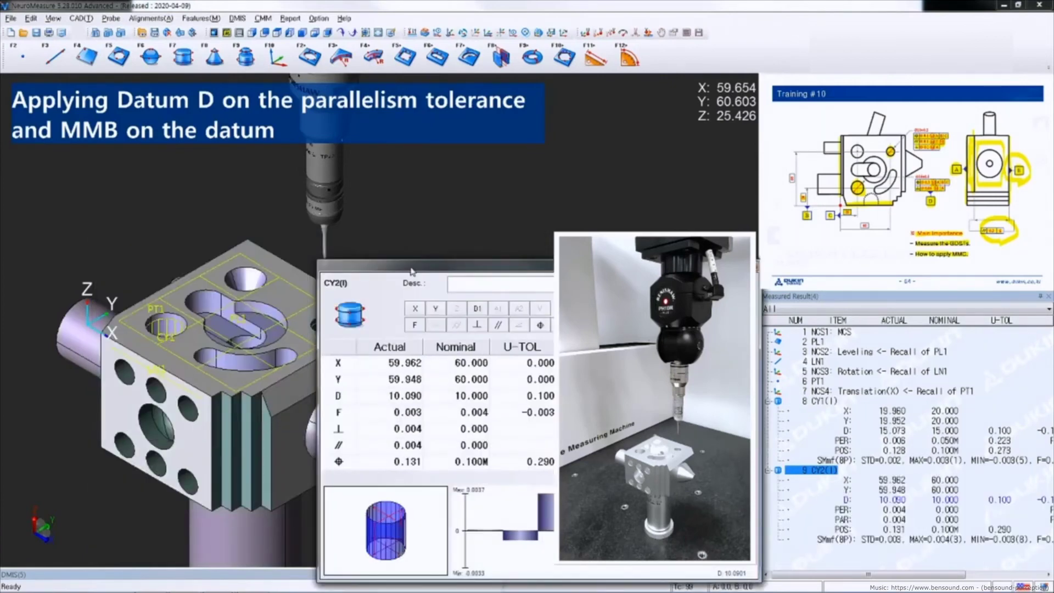
Step: Give CY2's perpendicularity and parallelism each a 0.1 MMC tolerance
{"action": "left_click_drag", "start_coordinate": [413, 271], "coordinate": [164, 227]}
{"action": "double_click", "coordinate": [207, 386]}
{"action": "type", "text": "0.1m"}
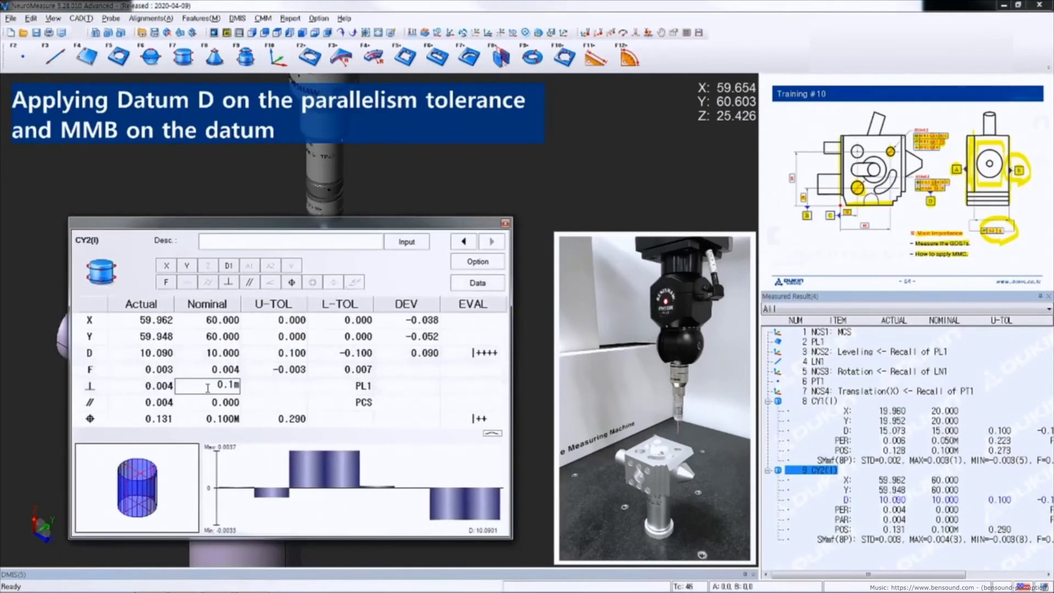
{"action": "key", "text": "Return"}
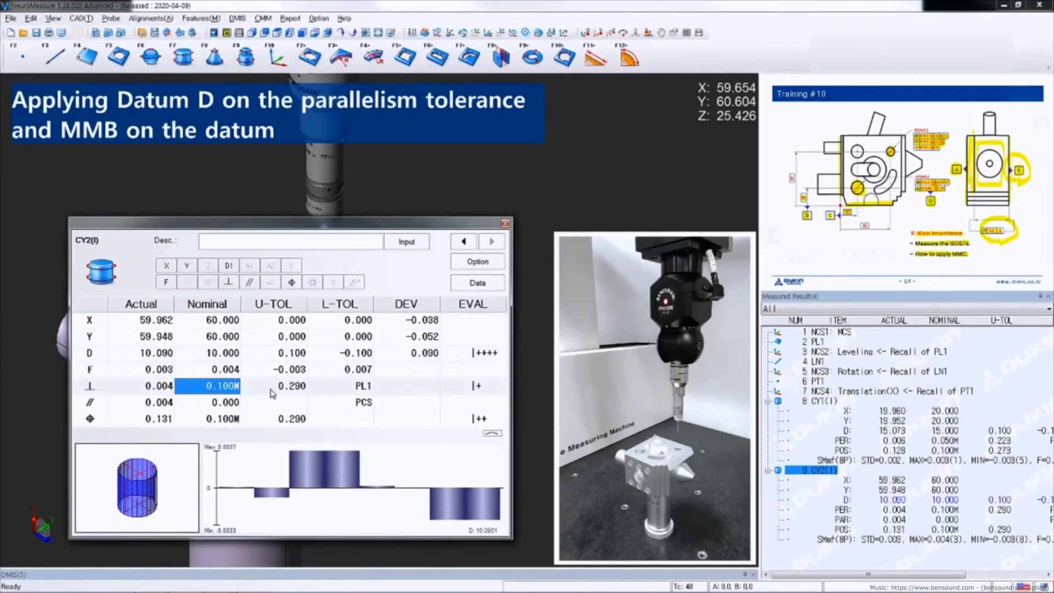
{"action": "left_click", "coordinate": [214, 402]}
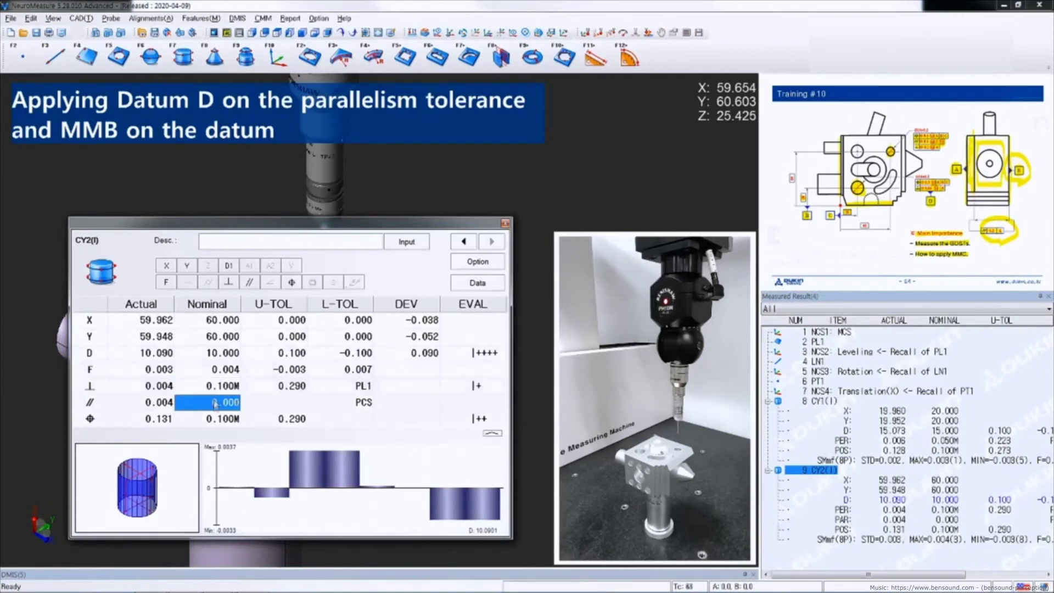
{"action": "type", "text": "0."}
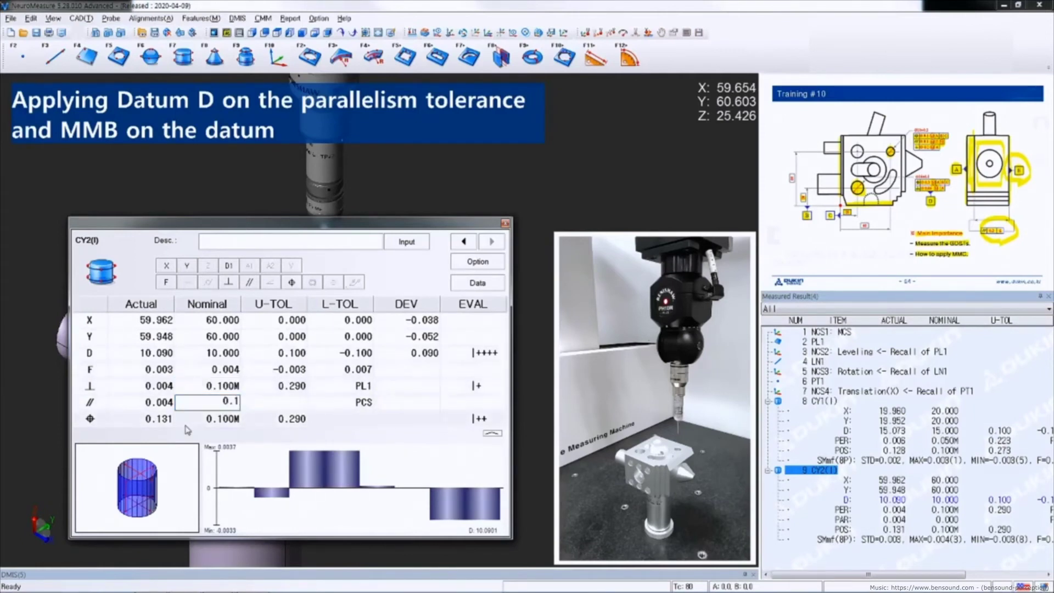
{"action": "type", "text": "1"}
{"action": "key", "text": "Return"}
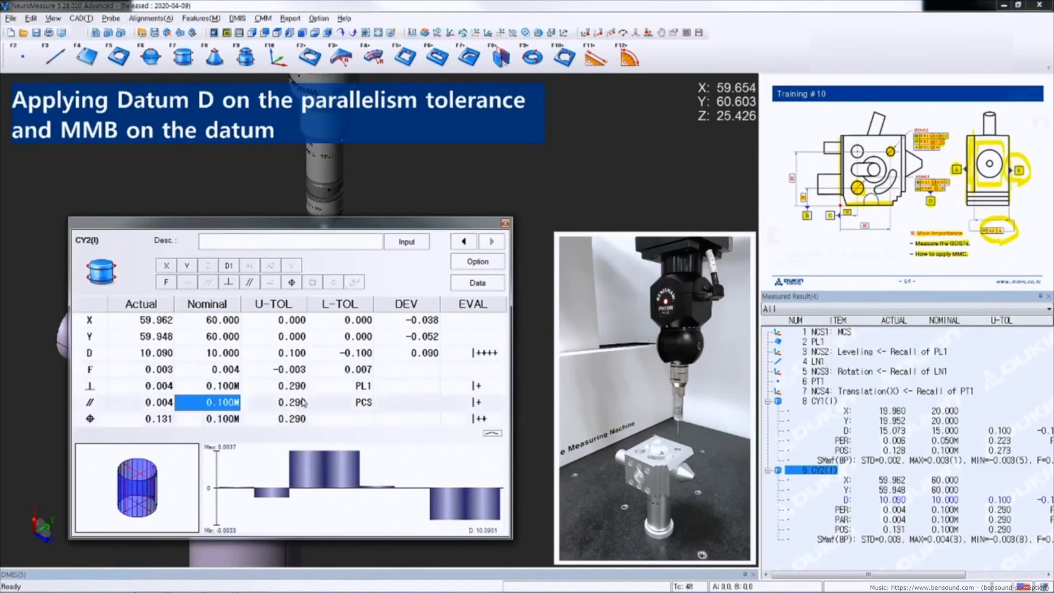
{"action": "left_click", "coordinate": [367, 406]}
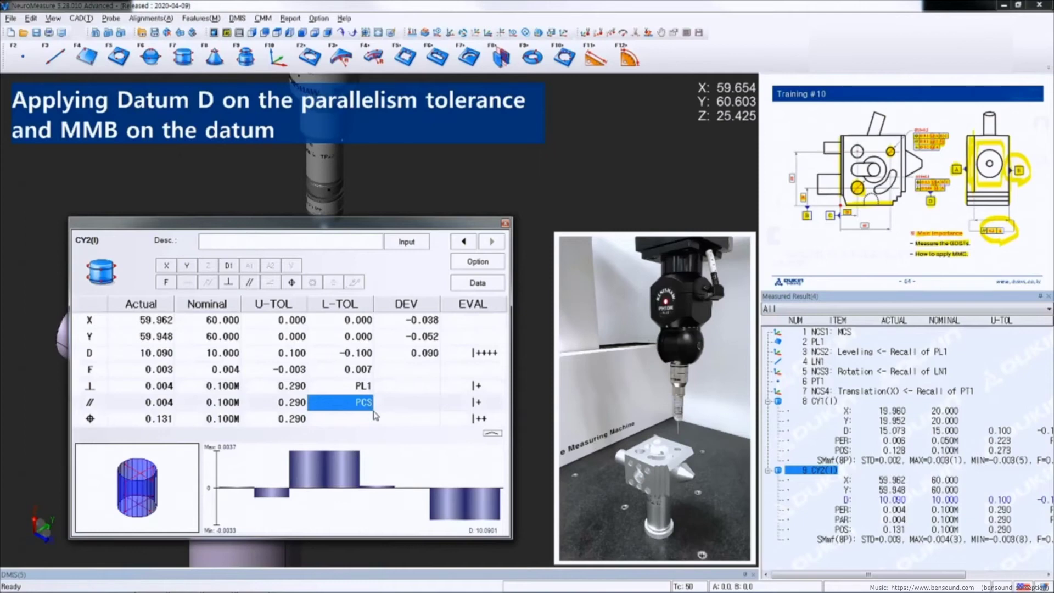
Step: Set CY1 at MMC as the first datum for CY2's parallelism, giving a 0.463 allowance
{"action": "double_click", "coordinate": [95, 407]}
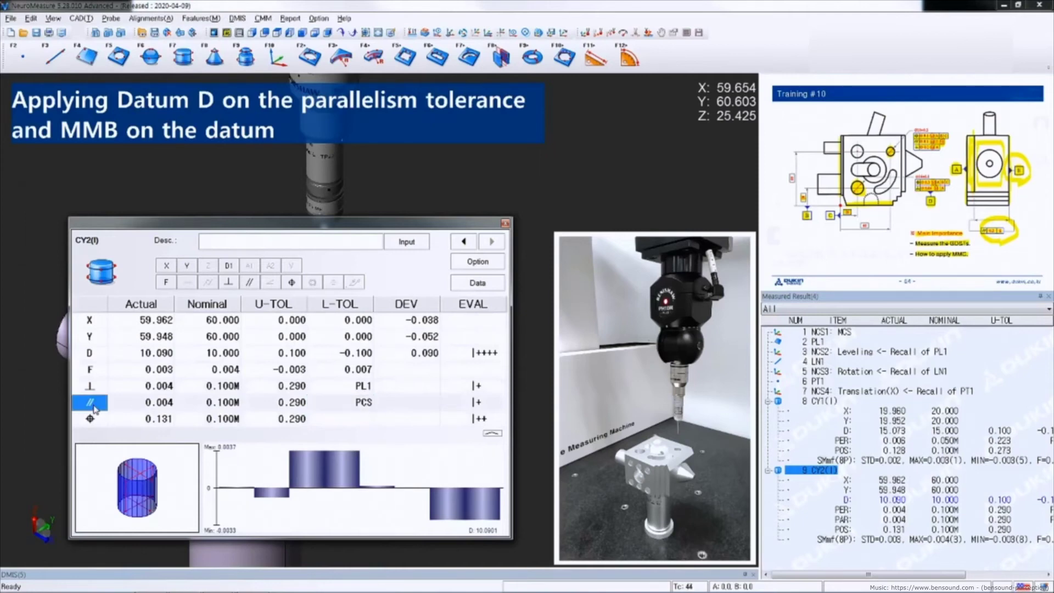
{"action": "left_click", "coordinate": [139, 281]}
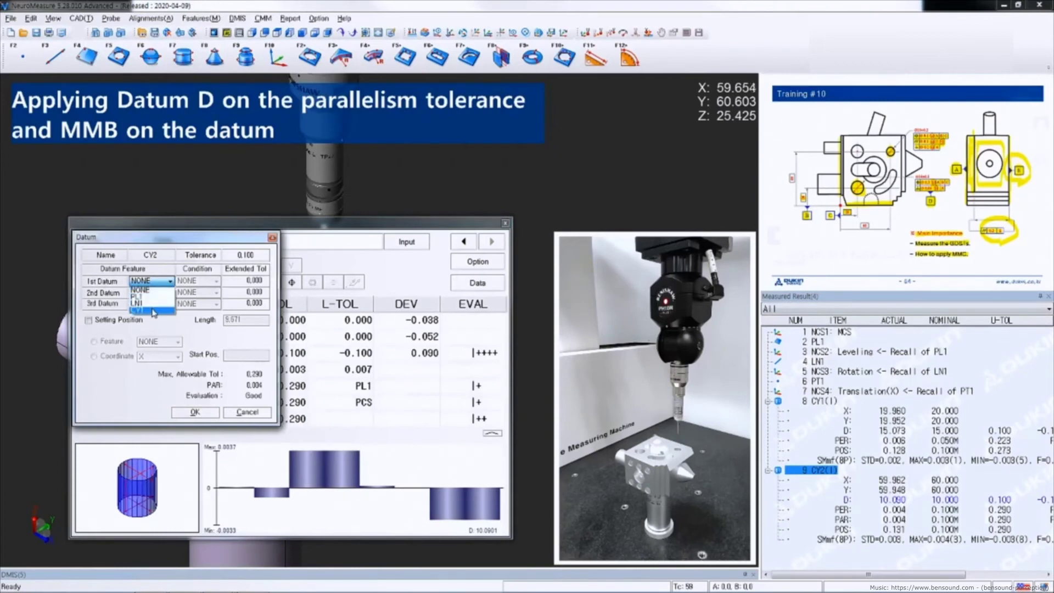
{"action": "left_click", "coordinate": [154, 311]}
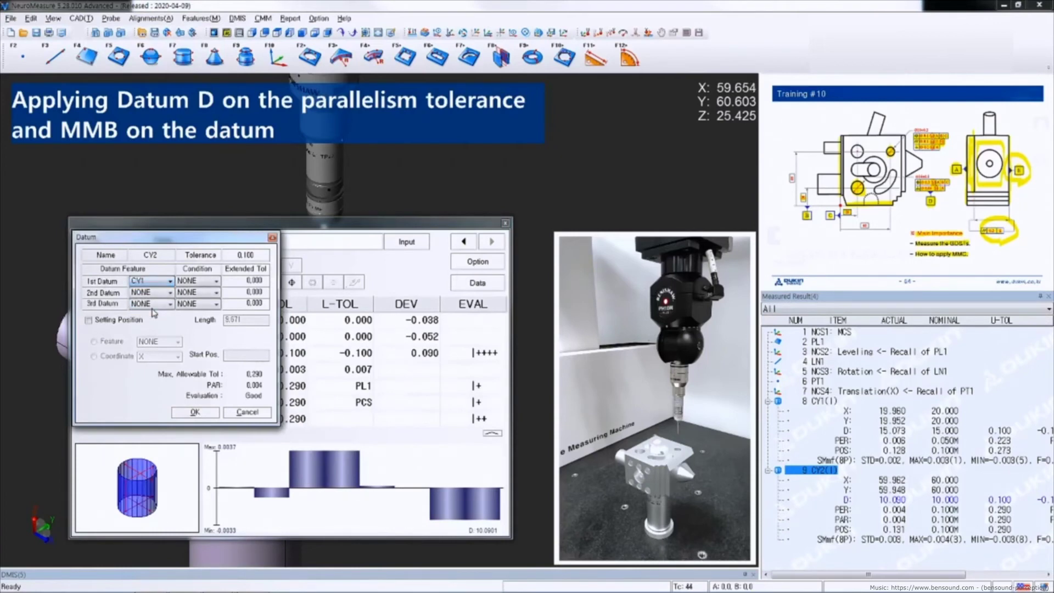
{"action": "left_click", "coordinate": [193, 281]}
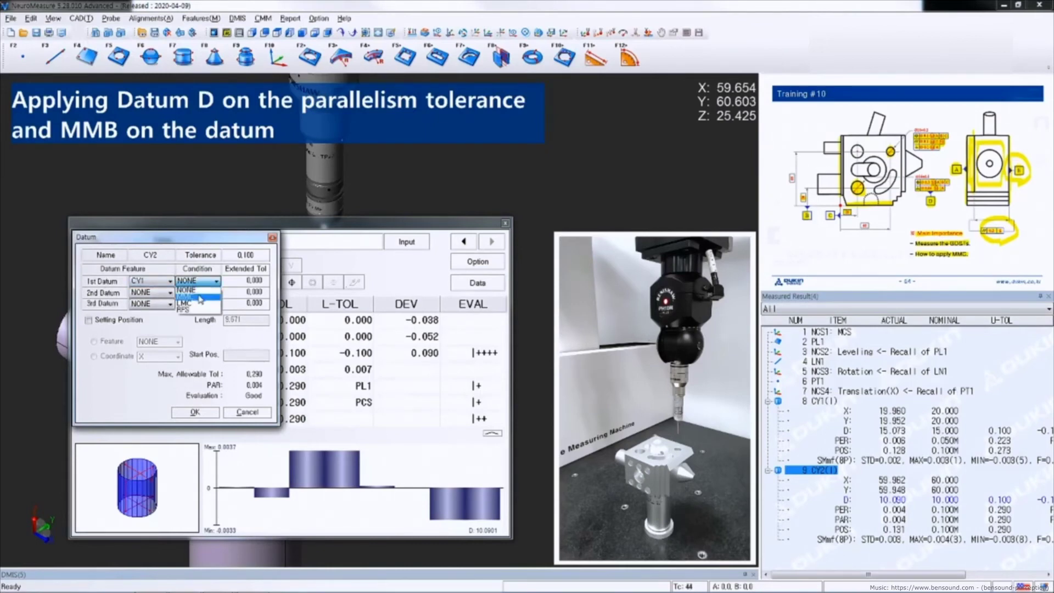
{"action": "left_click", "coordinate": [200, 298]}
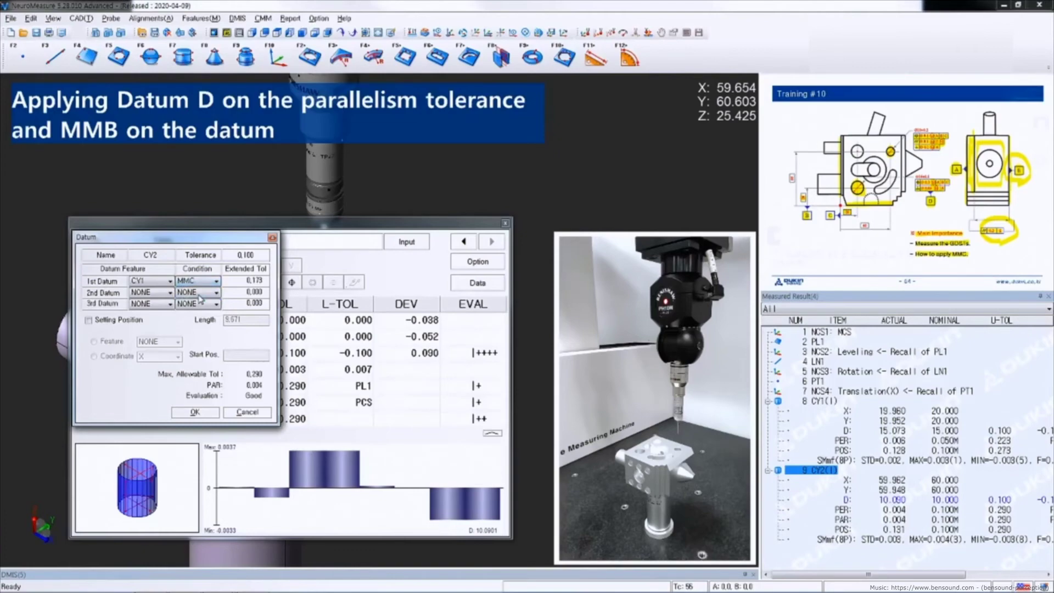
{"action": "left_click", "coordinate": [197, 412]}
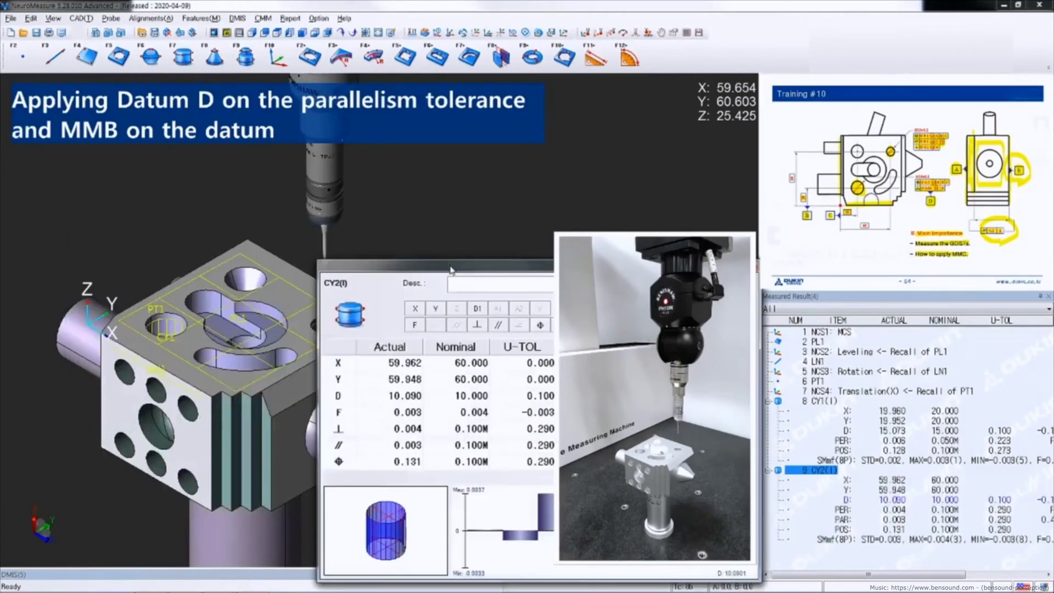
{"action": "left_click_drag", "start_coordinate": [452, 269], "coordinate": [248, 228]}
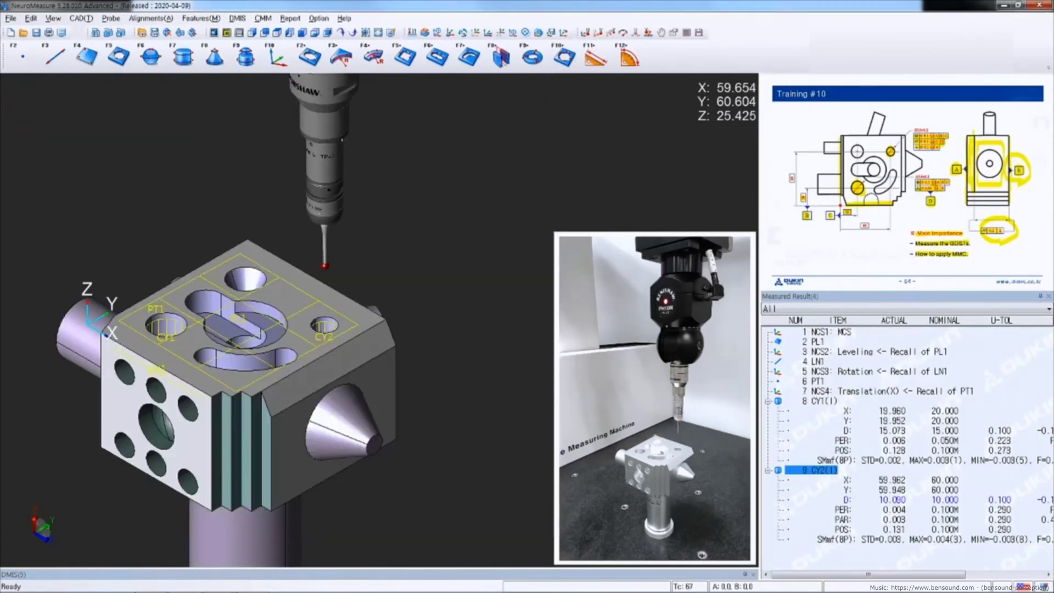
Step: Rotate the probe to A=90 and start measuring plane PL2 on the side face
{"action": "left_click", "coordinate": [482, 326]}
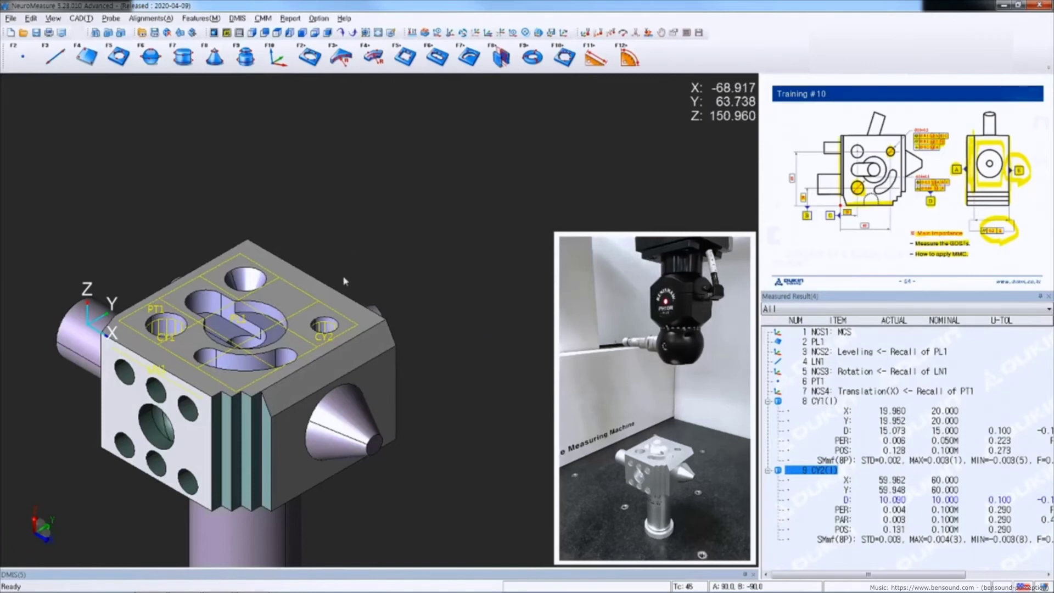
{"action": "left_click", "coordinate": [86, 55]}
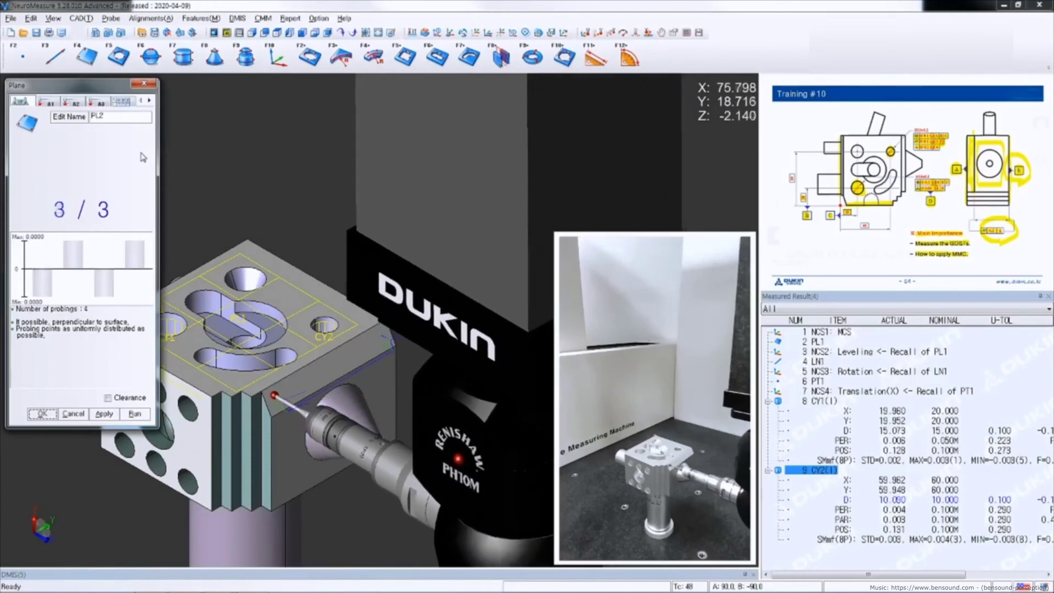
Step: Finish PL2 (X 75.650), measure PL3 (X 77.923) and line LN2, then select PL2
{"action": "key", "text": "Return"}
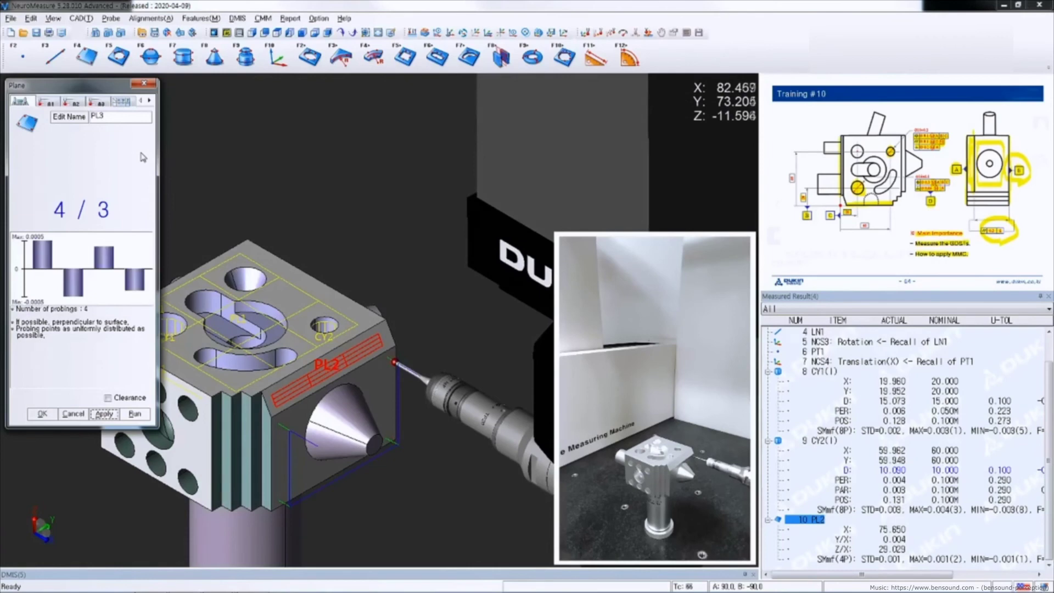
{"action": "key", "text": "F3"}
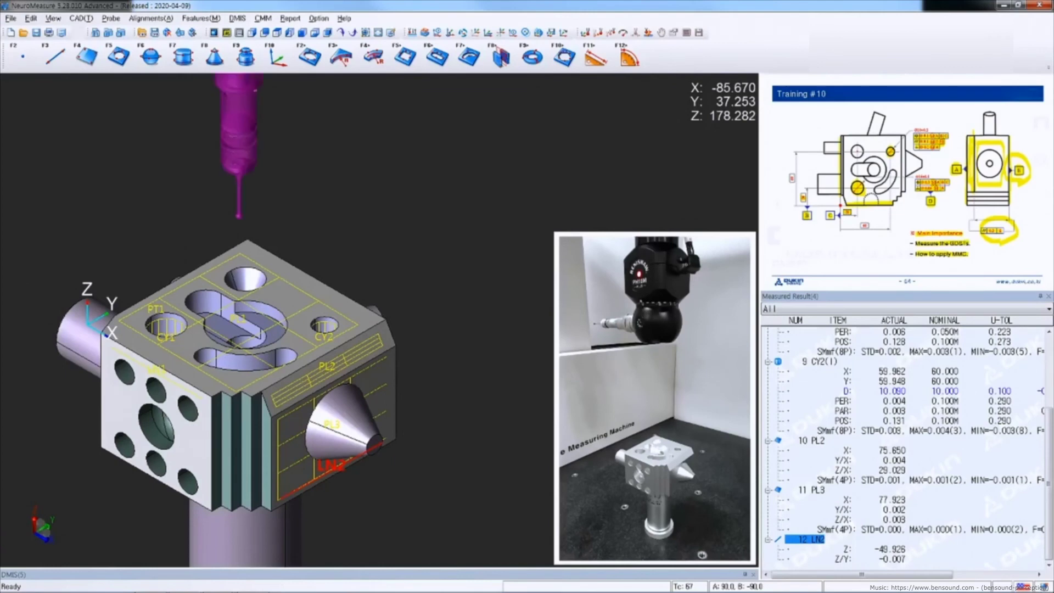
{"action": "left_click", "coordinate": [475, 330]}
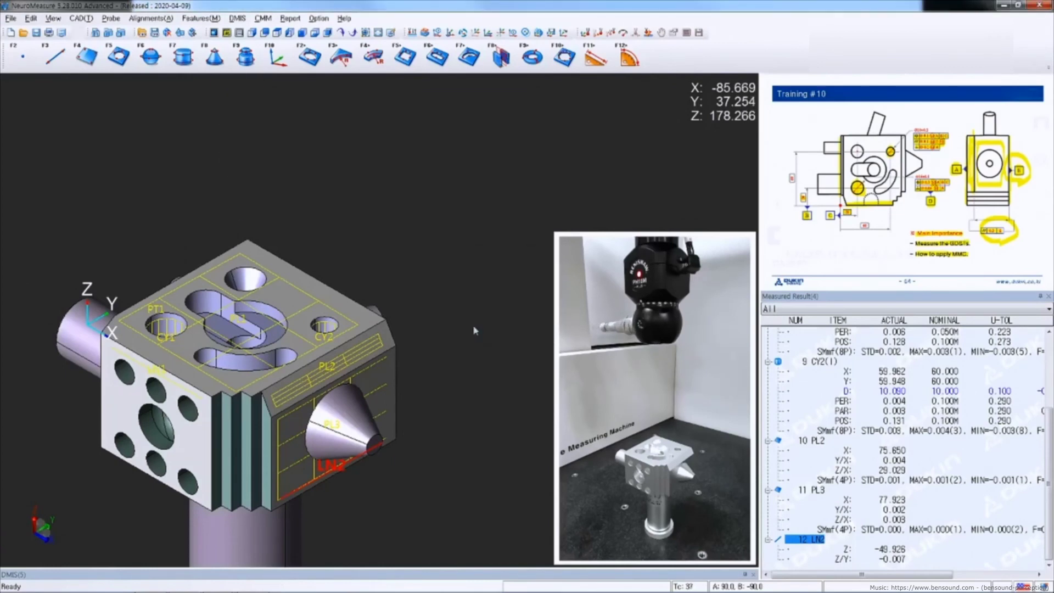
{"action": "left_click", "coordinate": [811, 441]}
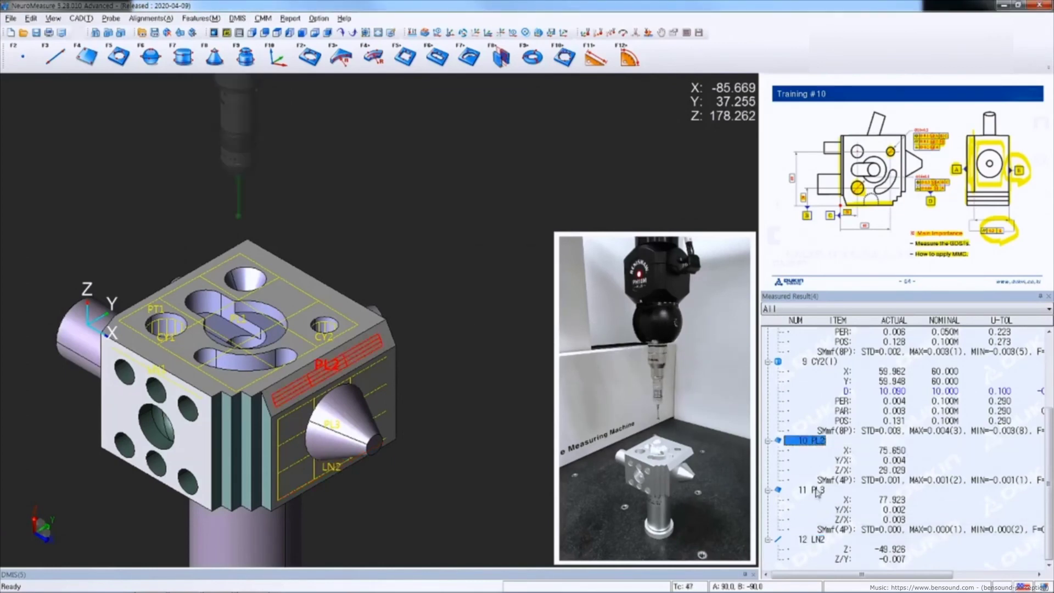
{"action": "scroll", "coordinate": [330, 439], "scroll_direction": "up", "scroll_amount": 4}
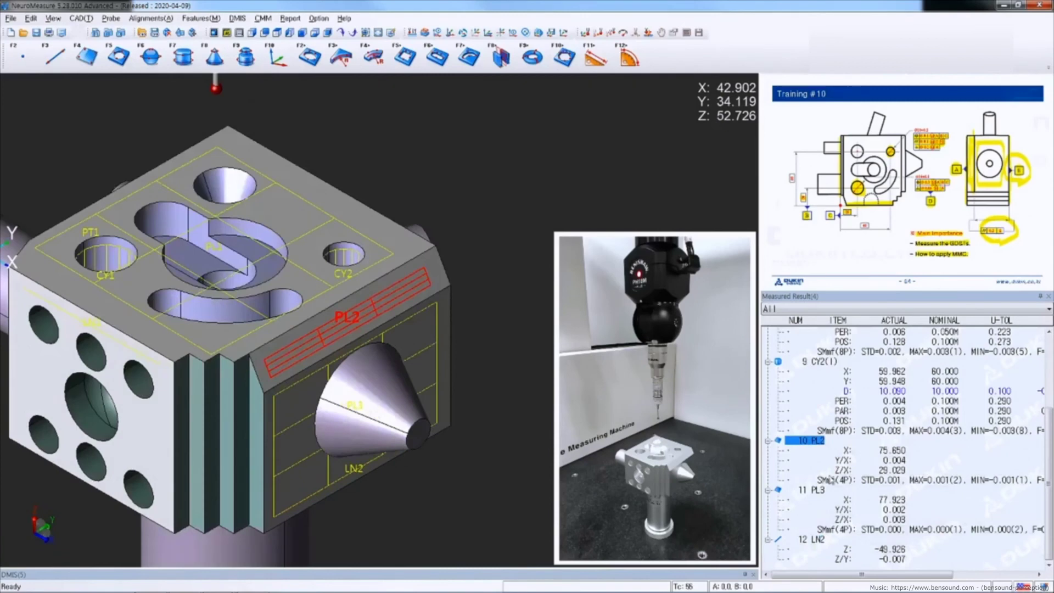
Step: Intersect PL2 and PL3 into line LN3 (X 77.922, Y 45.575) and open its results
{"action": "left_click", "coordinate": [816, 490], "text": "ctrl"}
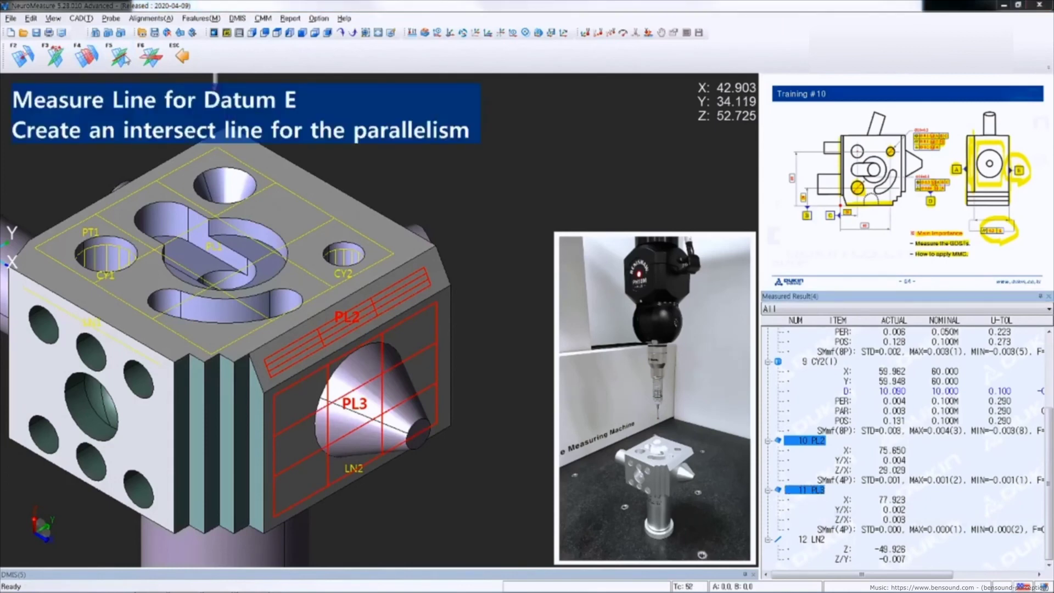
{"action": "key", "text": "F5"}
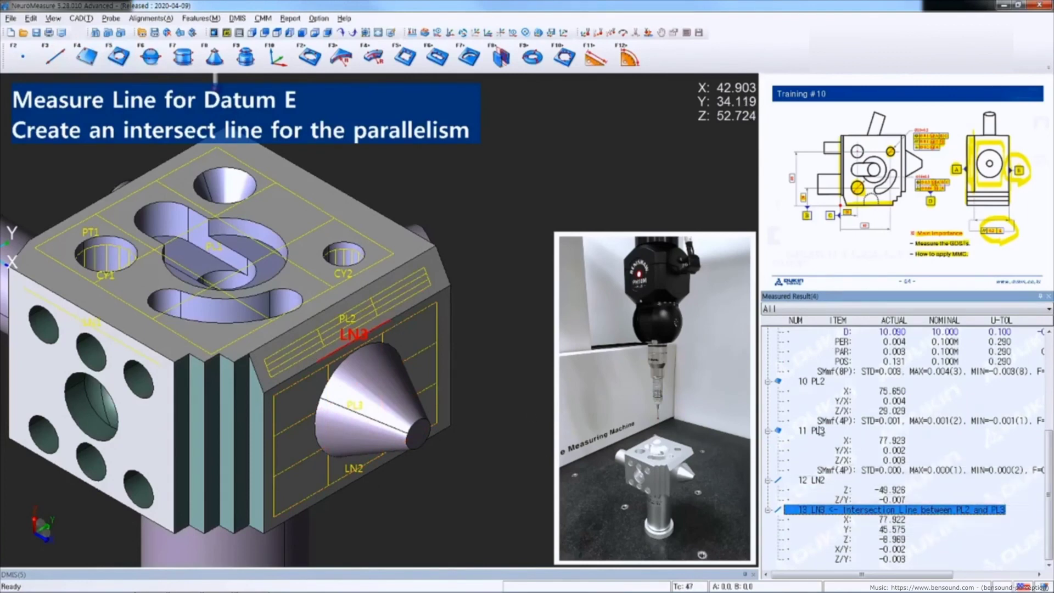
{"action": "left_click", "coordinate": [812, 430]}
{"action": "left_click", "coordinate": [811, 479], "text": "shift"}
{"action": "left_click", "coordinate": [802, 381], "text": "ctrl"}
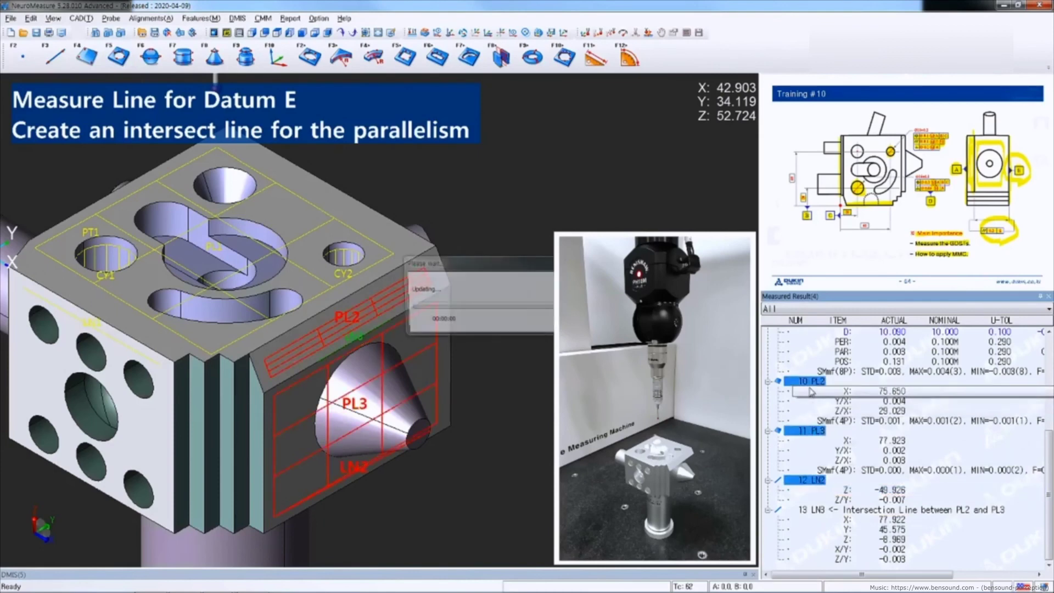
{"action": "right_click", "coordinate": [811, 384]}
{"action": "left_click", "coordinate": [849, 314]}
{"action": "double_click", "coordinate": [834, 509]}
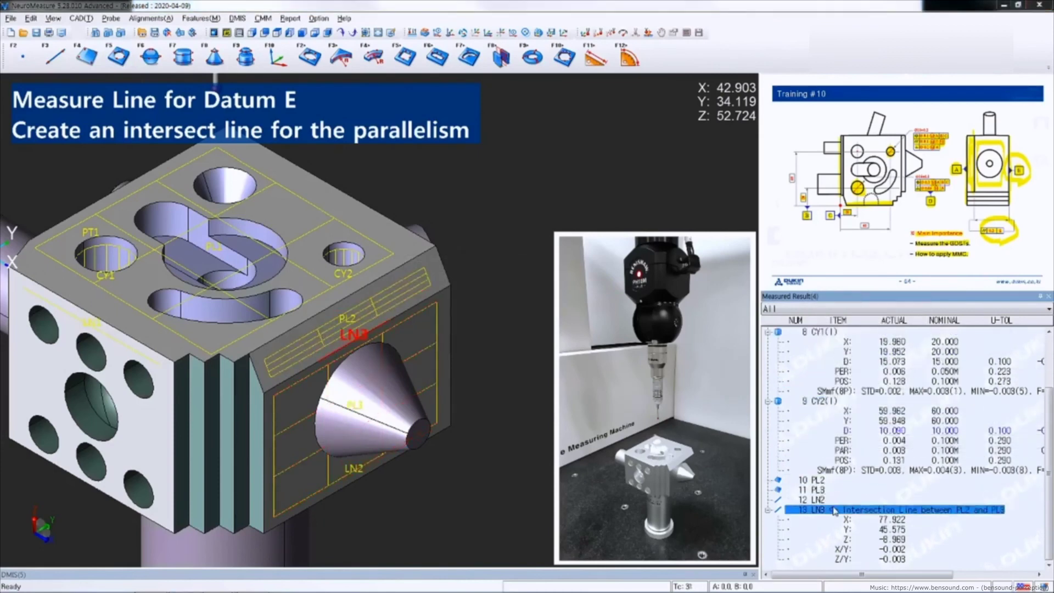
{"action": "left_click_drag", "start_coordinate": [511, 301], "coordinate": [280, 227]}
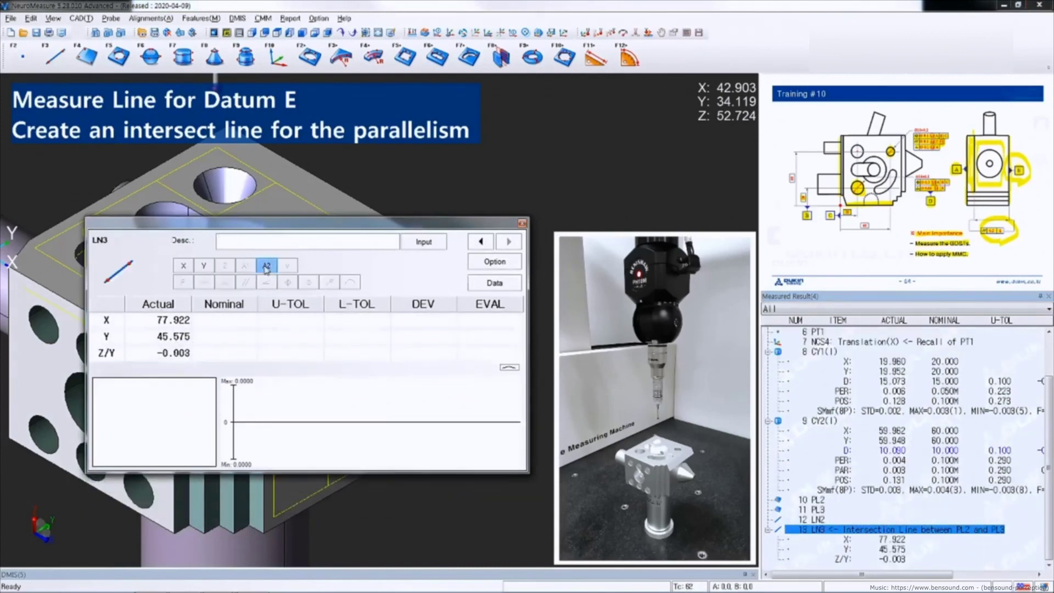
Step: Add an LN3 parallelism check to datum LN2, length 63, direction YZ, measuring 0.003
{"action": "left_click", "coordinate": [245, 282]}
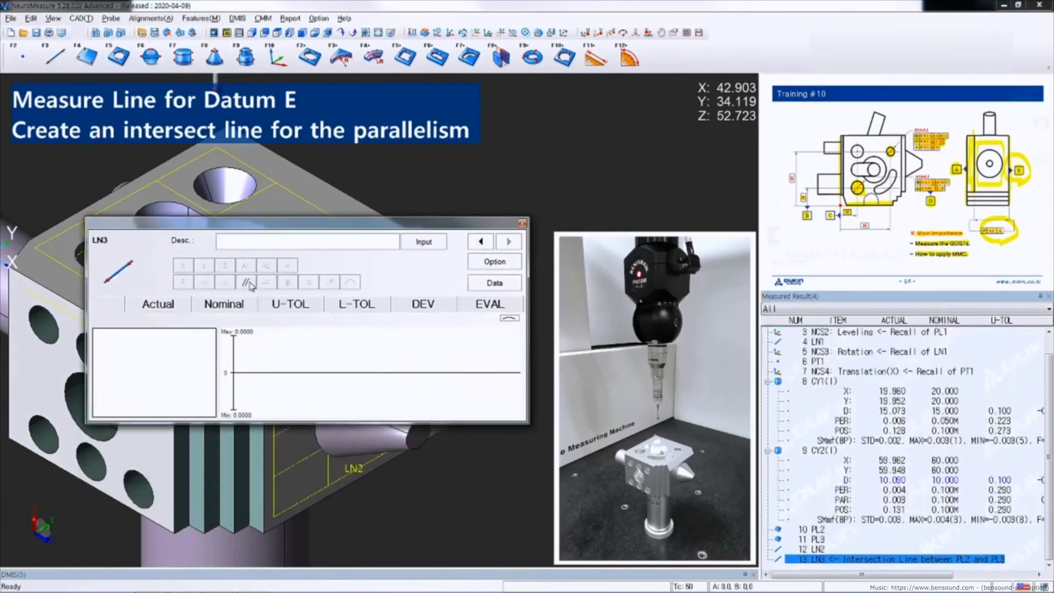
{"action": "left_click", "coordinate": [359, 350]}
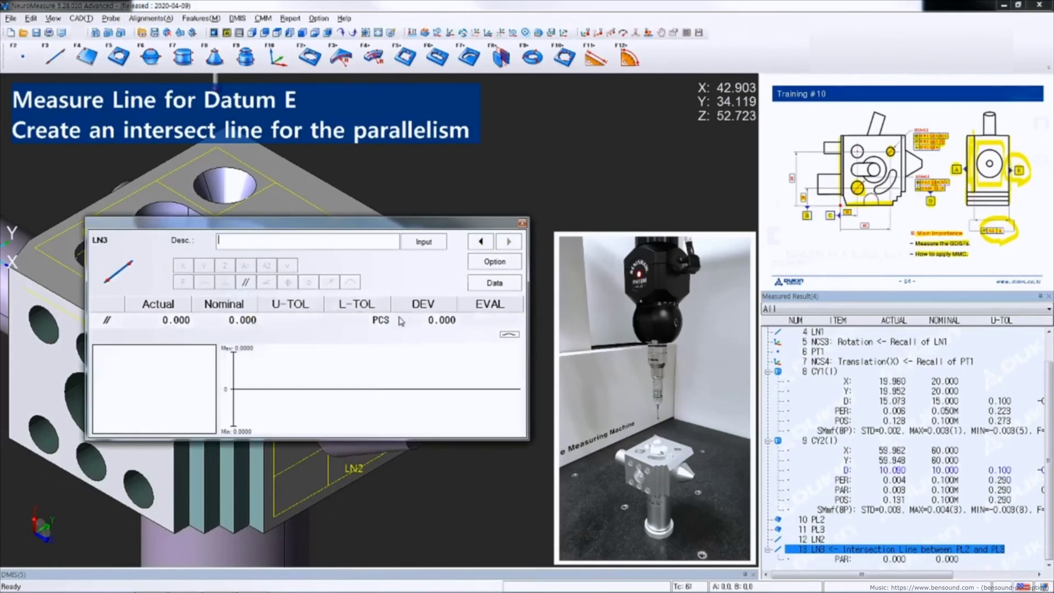
{"action": "double_click", "coordinate": [110, 329]}
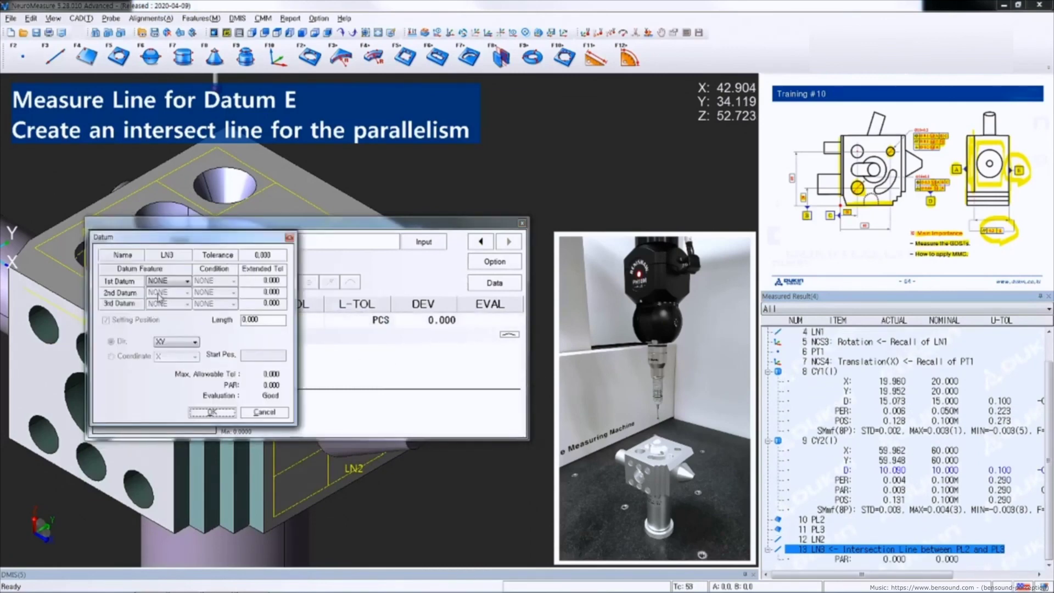
{"action": "left_click", "coordinate": [165, 284]}
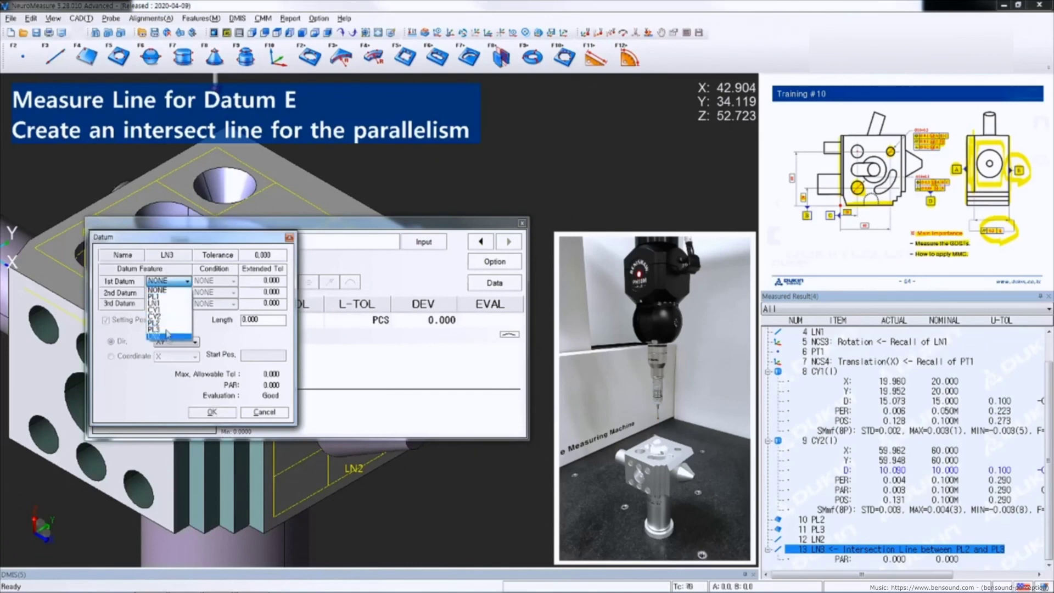
{"action": "left_click", "coordinate": [167, 337]}
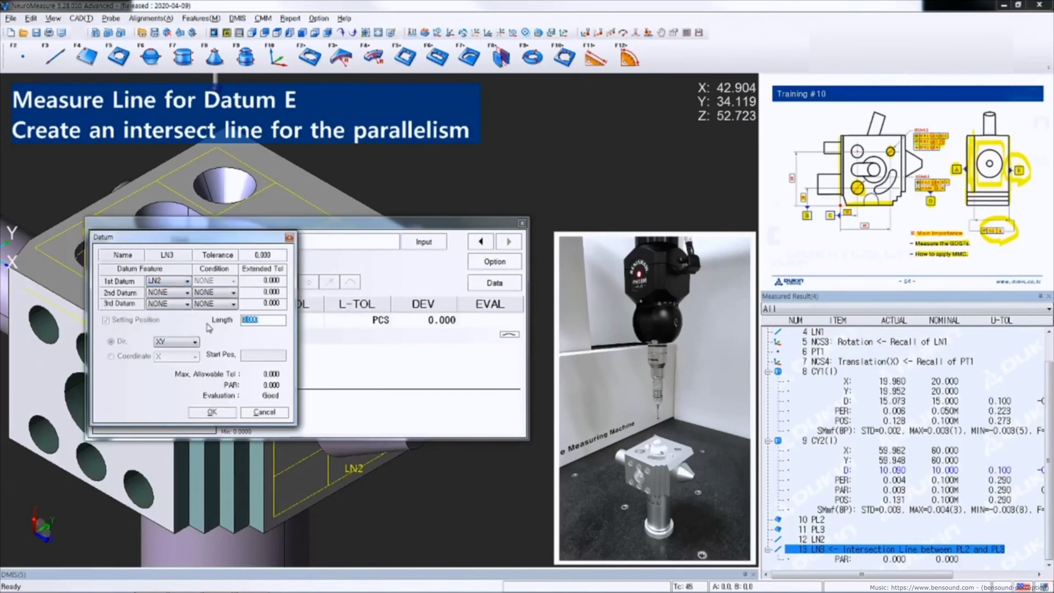
{"action": "left_click", "coordinate": [187, 342]}
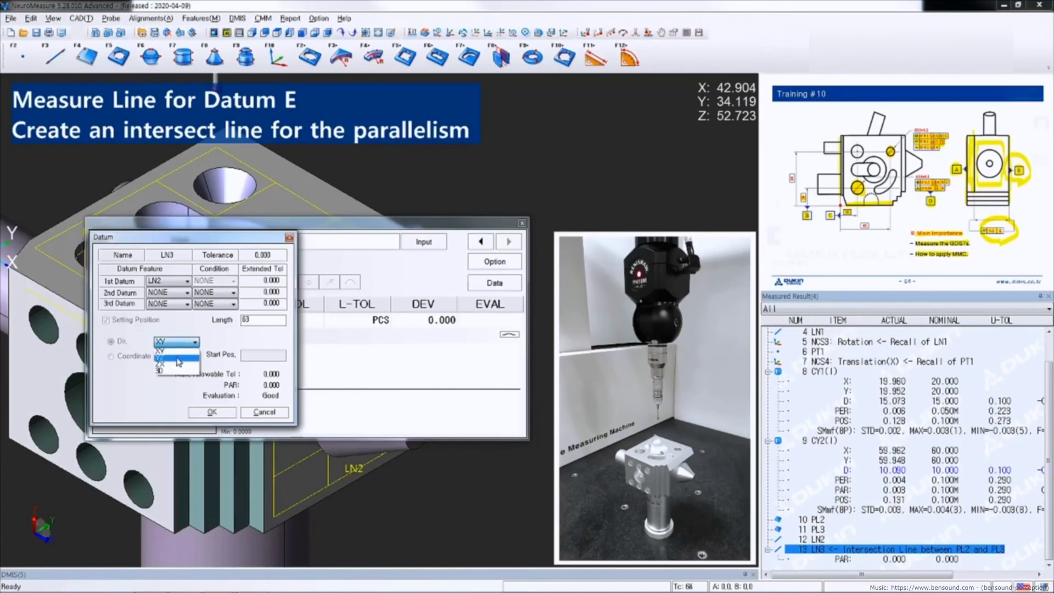
{"action": "left_click", "coordinate": [177, 358]}
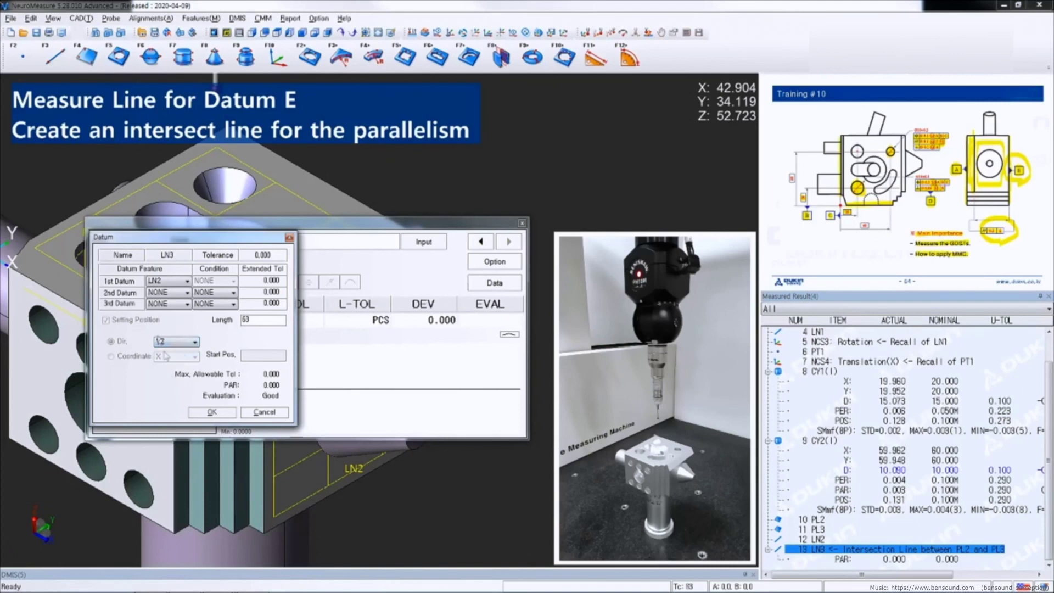
{"action": "left_click", "coordinate": [212, 411]}
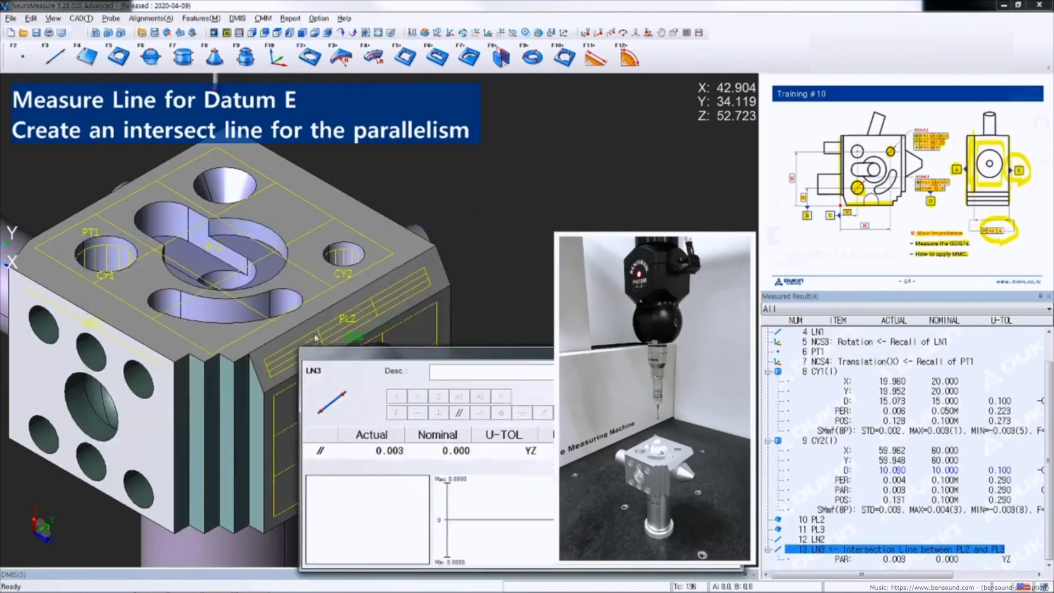
Step: Give LN3's parallelism a 0.15 tolerance against its measured 0.003
{"action": "left_click", "coordinate": [276, 374]}
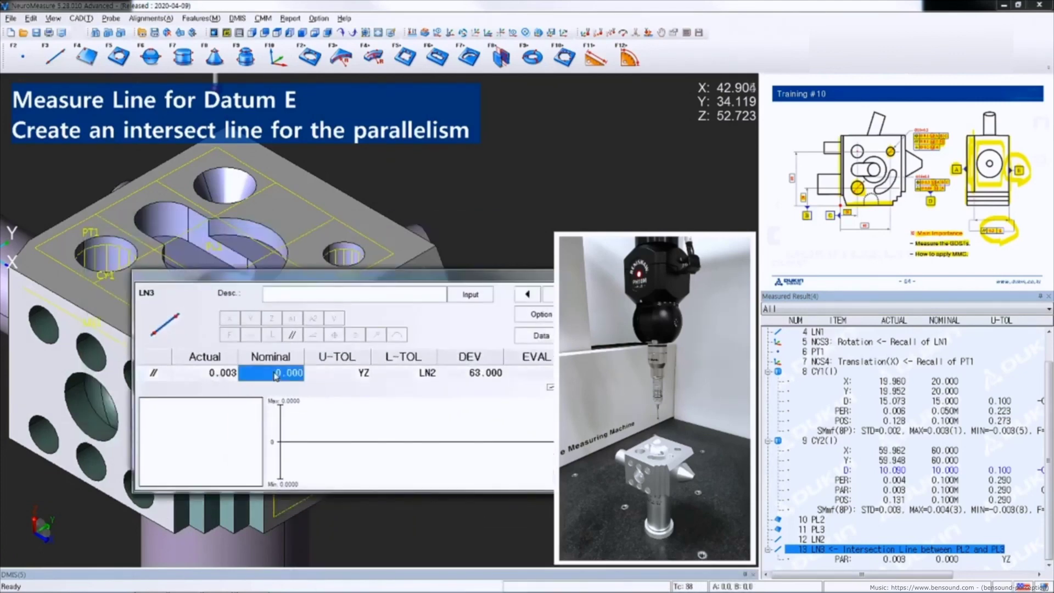
{"action": "type", "text": "0.15"}
{"action": "key", "text": "Return"}
{"action": "key", "text": "Return"}
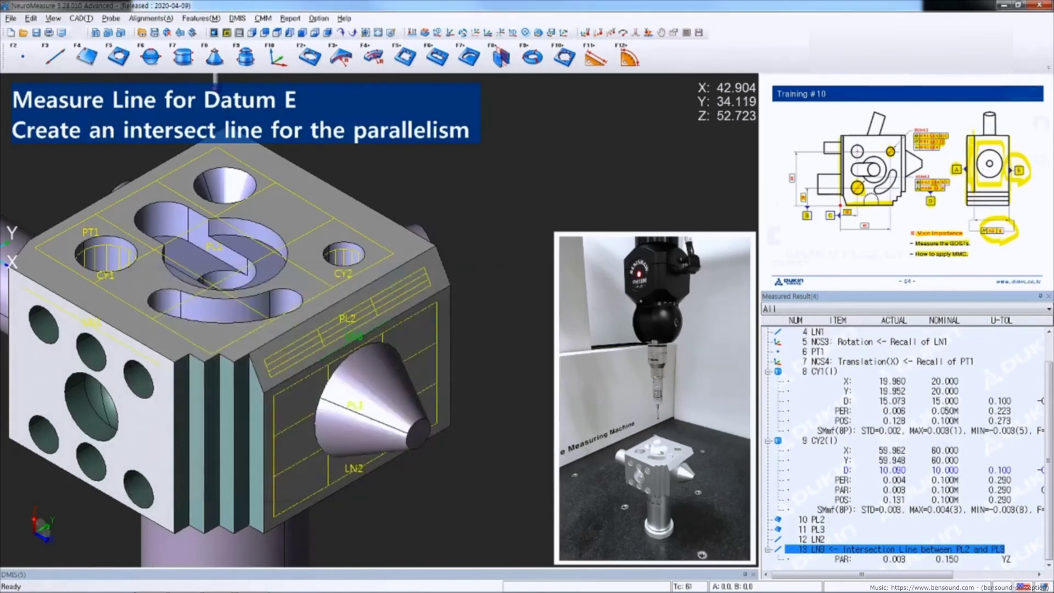
{"action": "scroll", "coordinate": [352, 298], "scroll_direction": "down", "scroll_amount": 3}
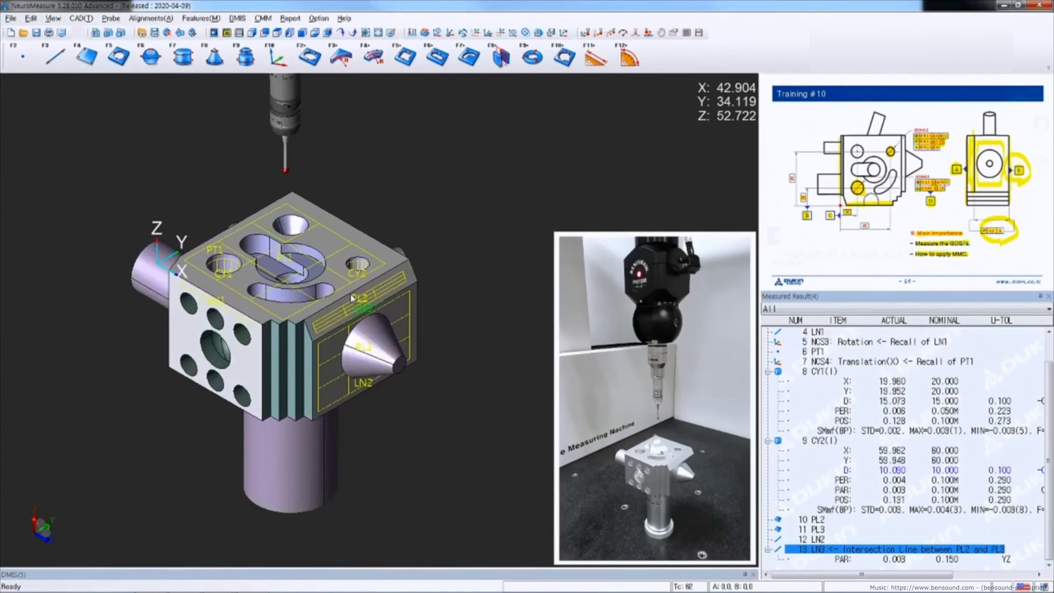